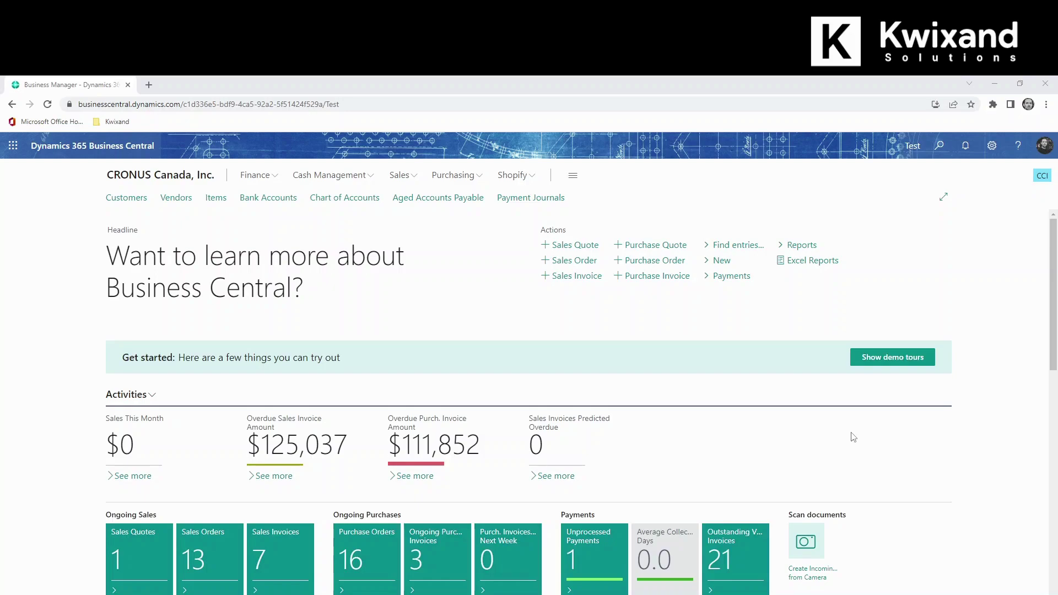
Review outstanding vendor invoices and the Aged Accounts Payable report with invoice detail.
click(734, 552)
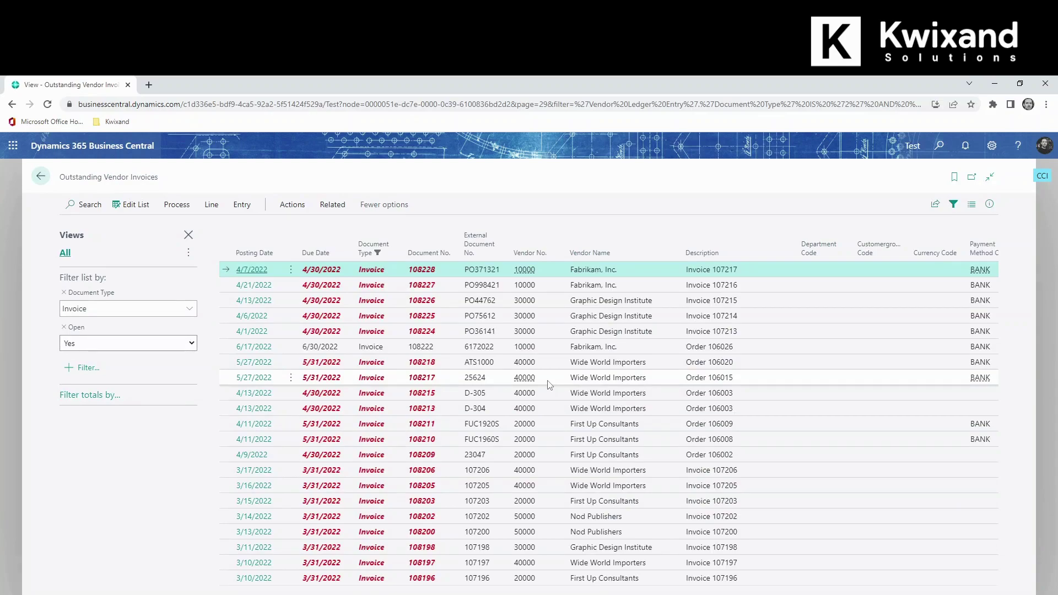
click(42, 185)
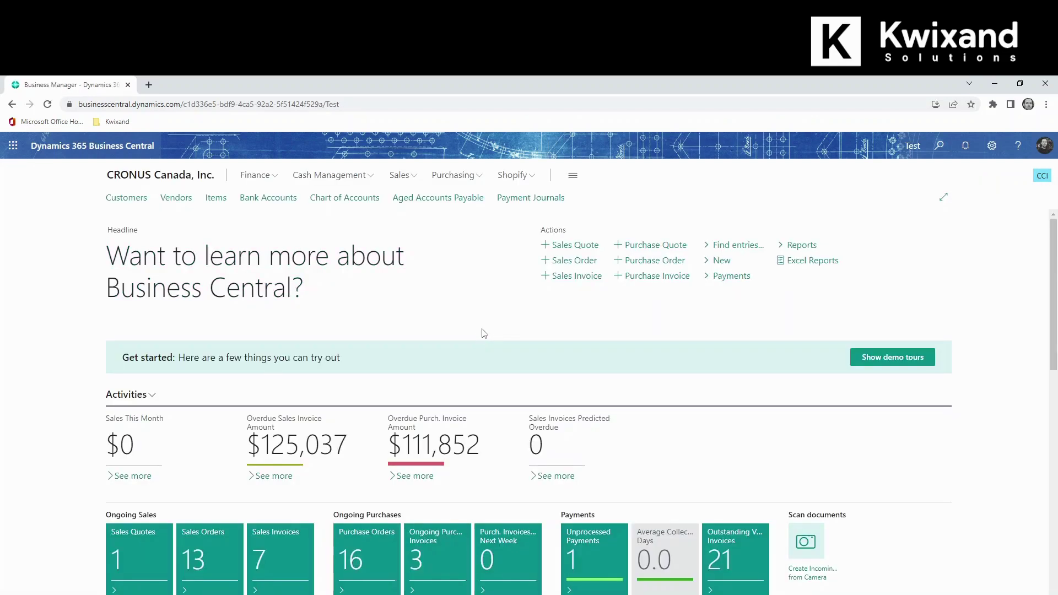
click(450, 204)
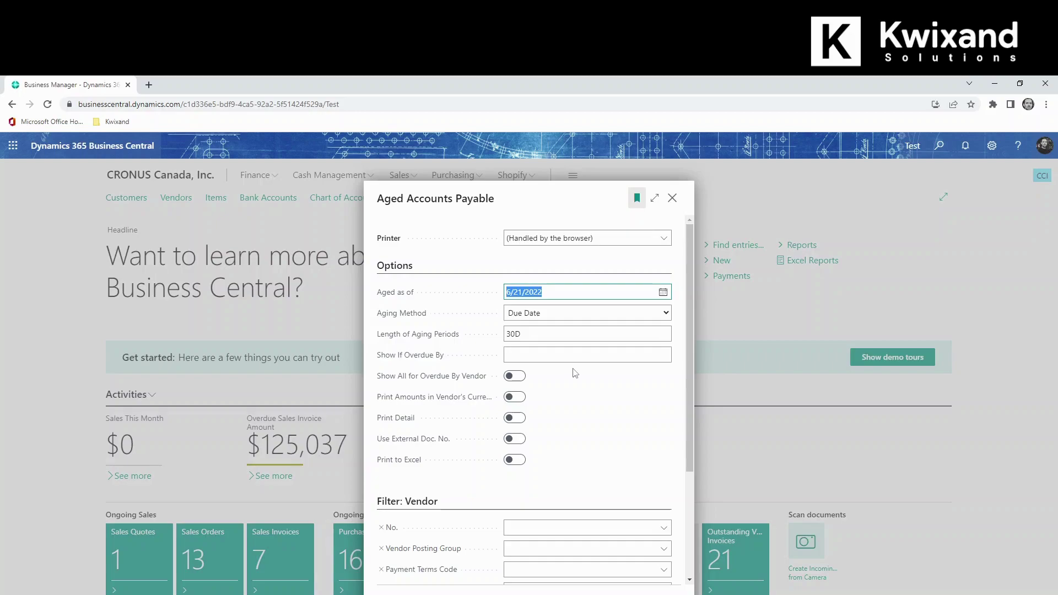
click(521, 419)
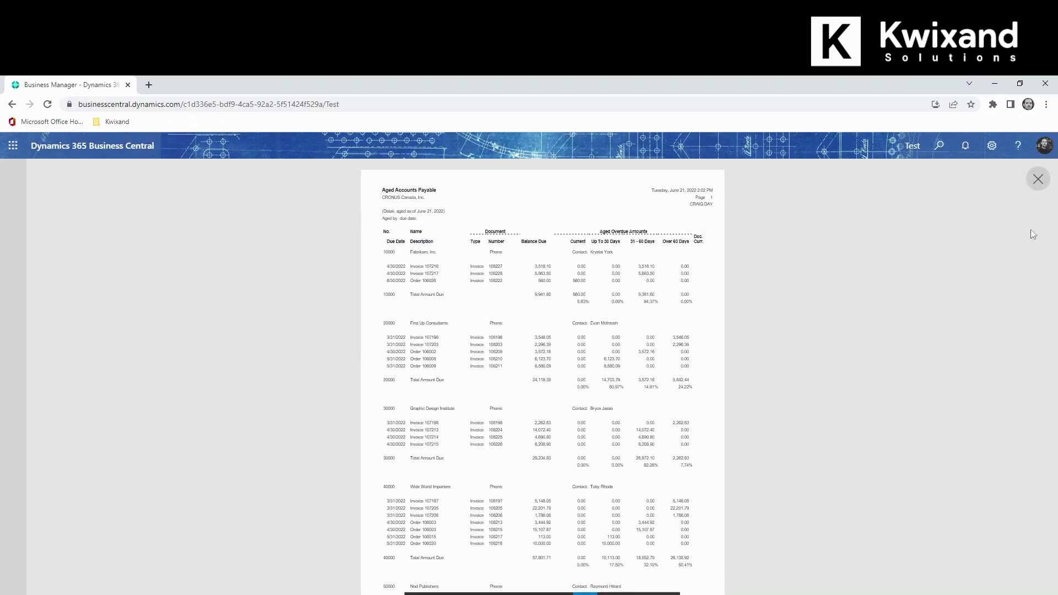
click(1038, 179)
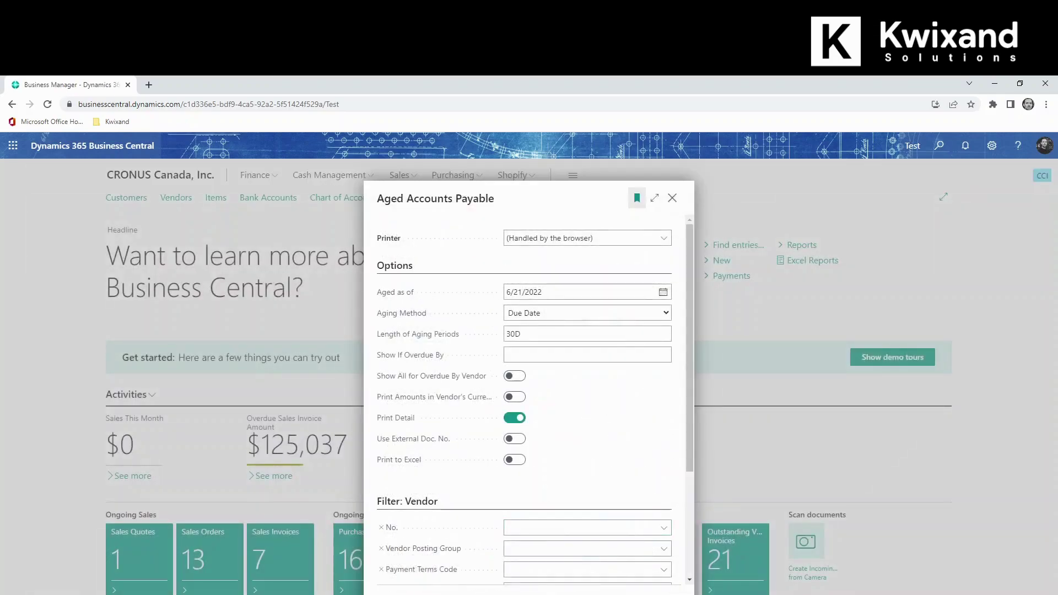
key(Escape)
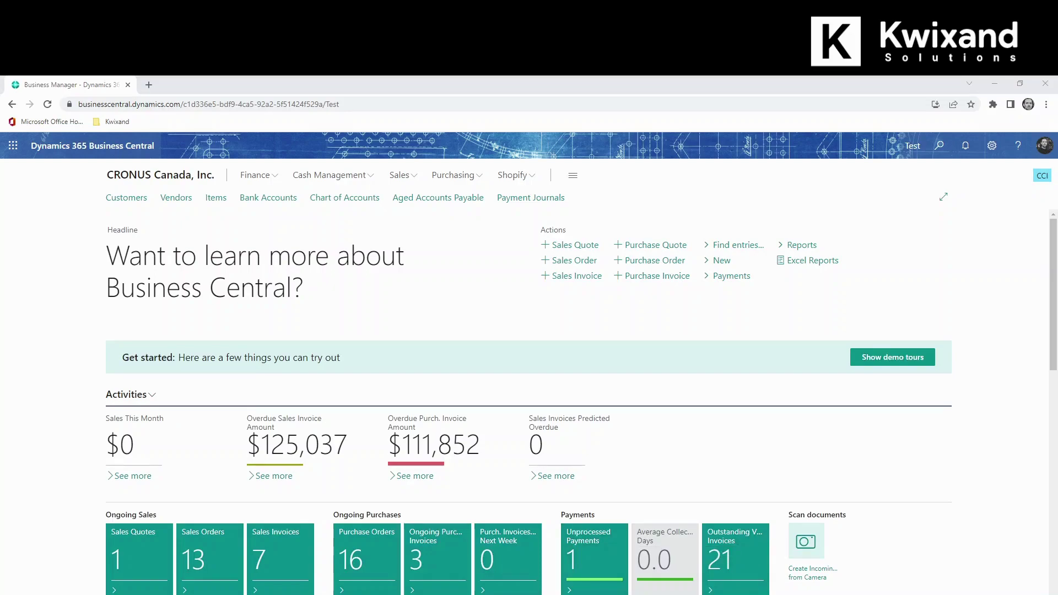
In the PAYMENTS journal, add a payment line for vendor 10000, Fabrikam, Inc.
click(518, 203)
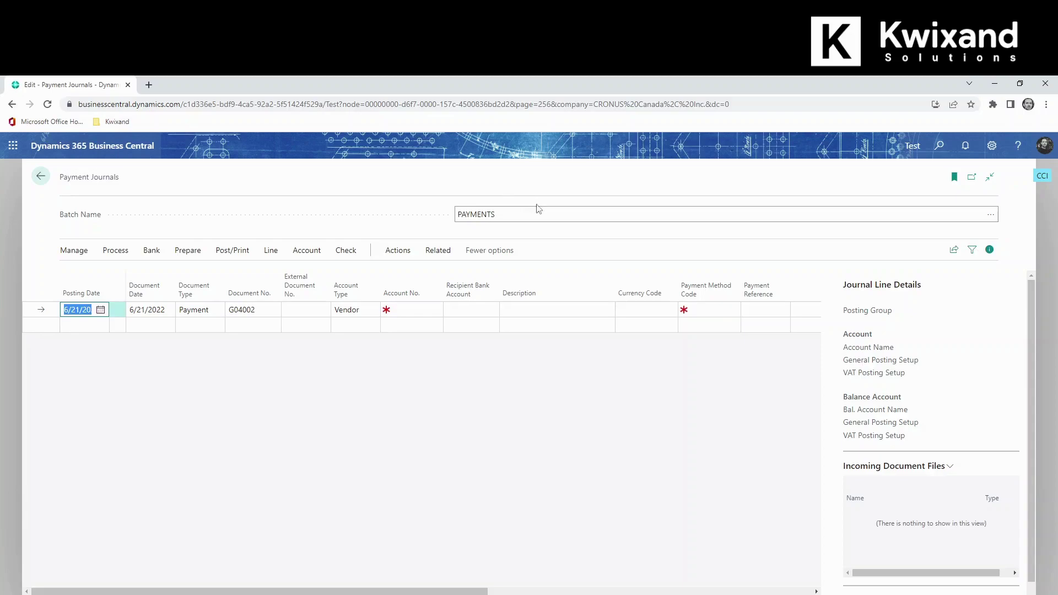
click(417, 308)
text(10000)
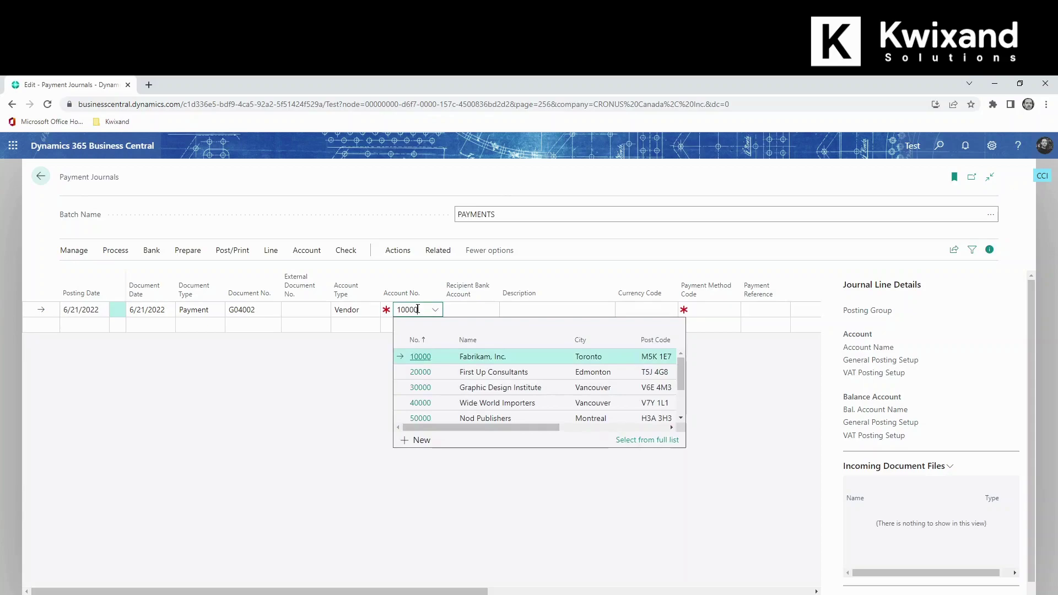
key(Tab)
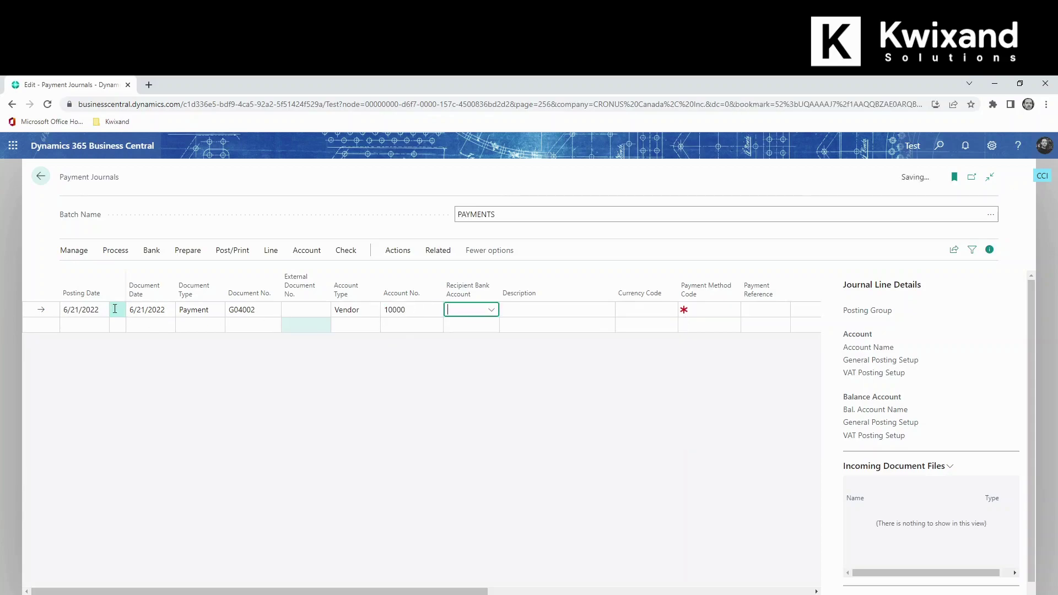
Mark Fabrikam invoices 108227 and 108228 with the Applies-to ID for this payment.
click(115, 251)
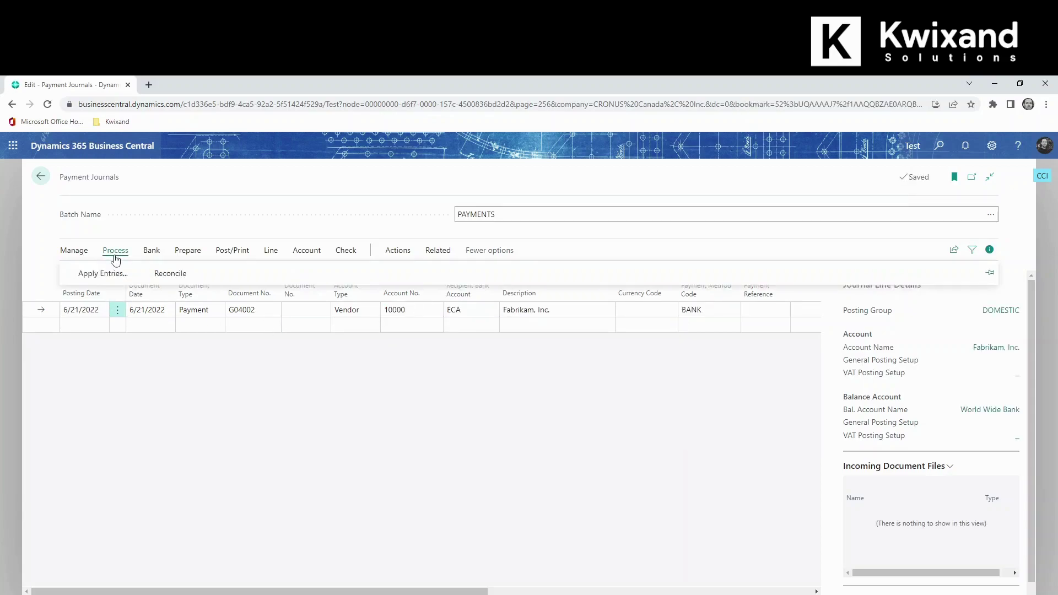
click(90, 274)
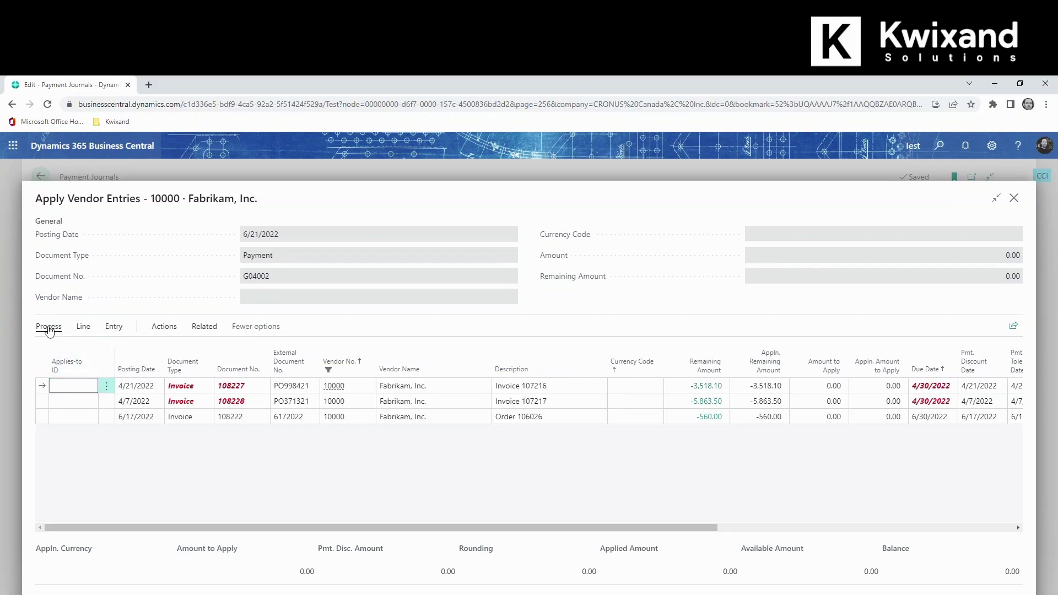
click(48, 328)
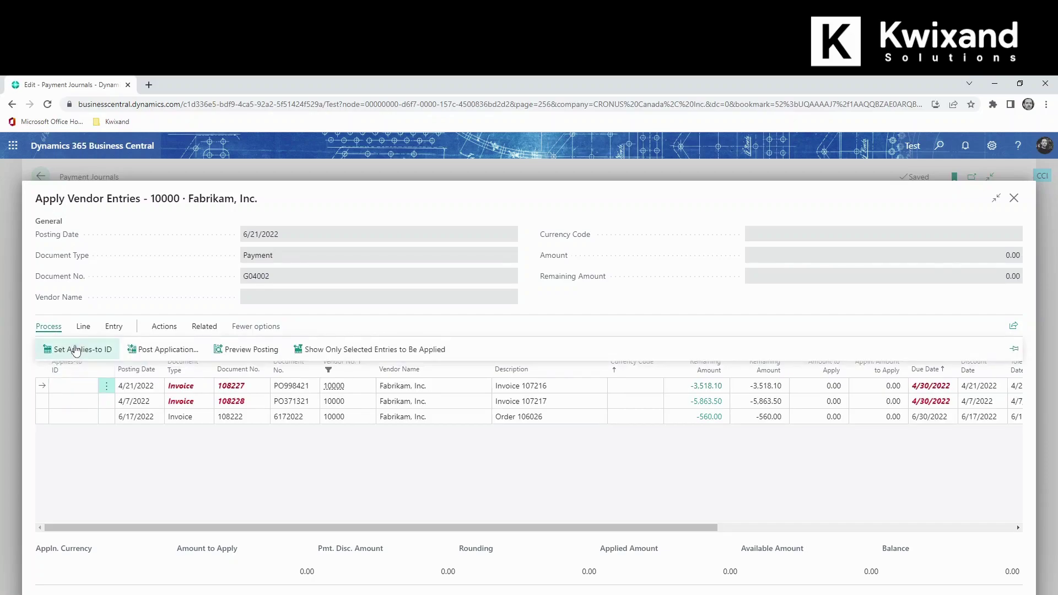
click(77, 349)
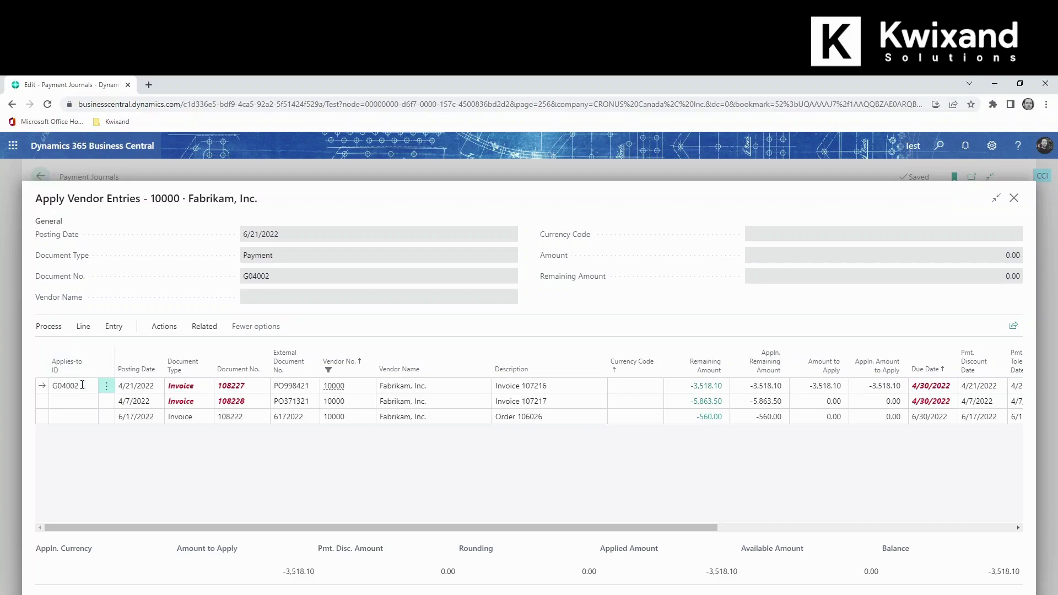
click(69, 401)
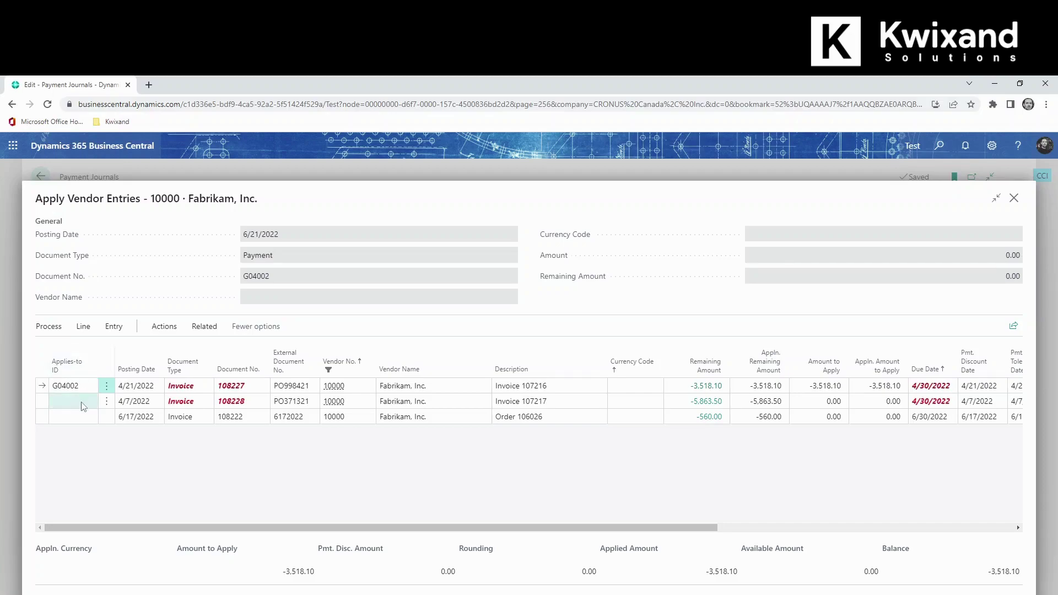
click(48, 326)
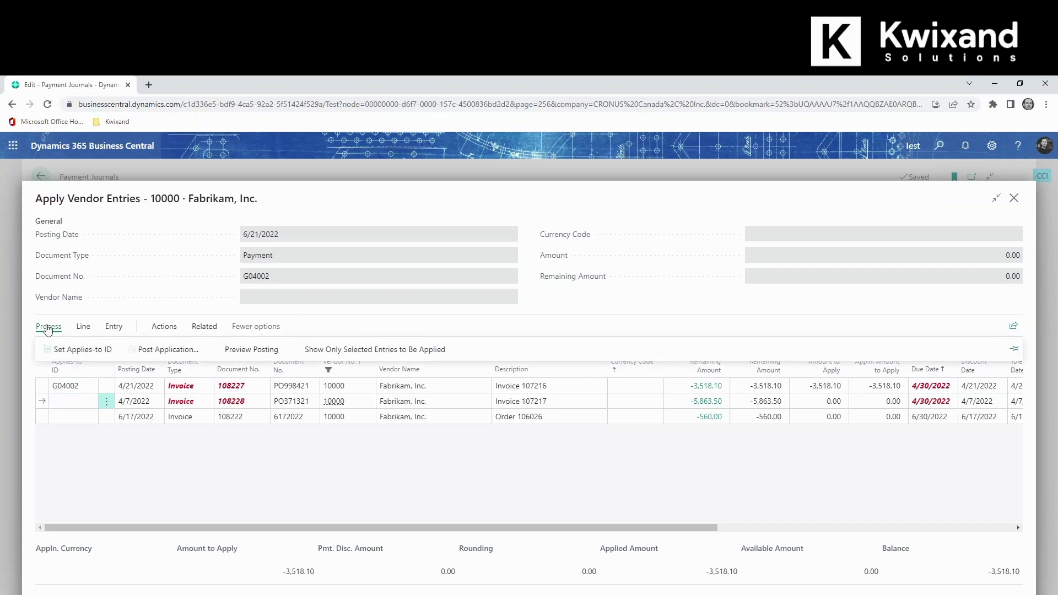
click(73, 351)
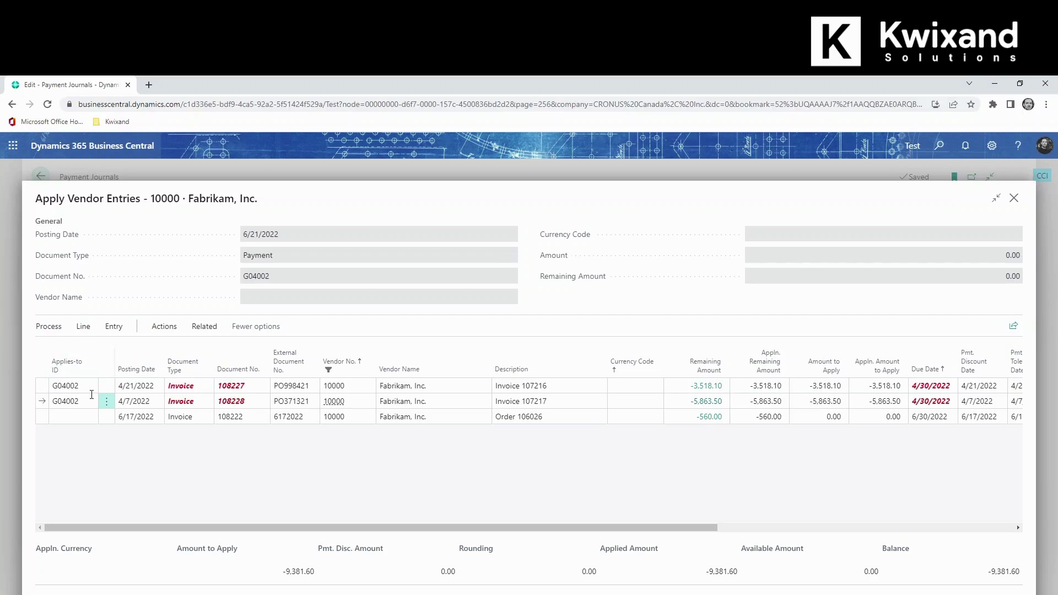
Limit the amount applied to invoice 108228 to -2,500.00, giving a 6,018.10 payment.
click(803, 401)
text(-2500)
key(Tab)
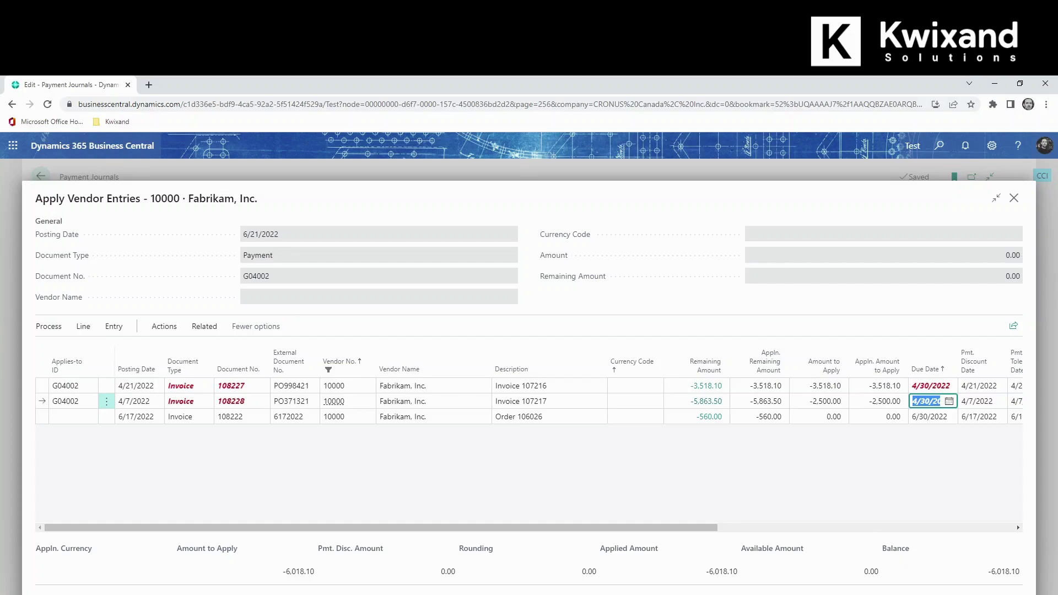
key(Escape)
key(Escape)
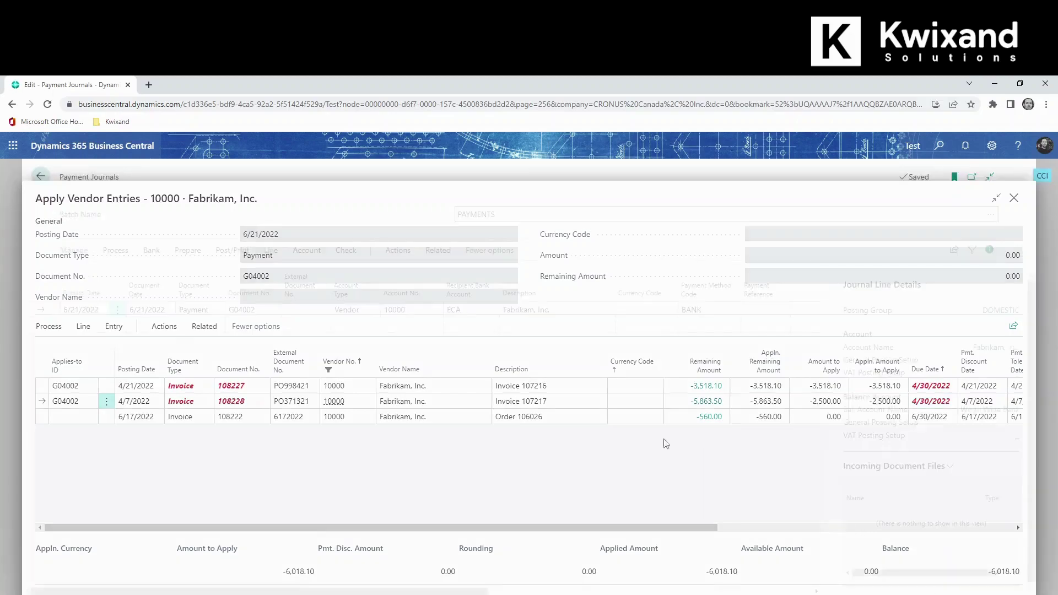
drag(466, 591, 672, 591)
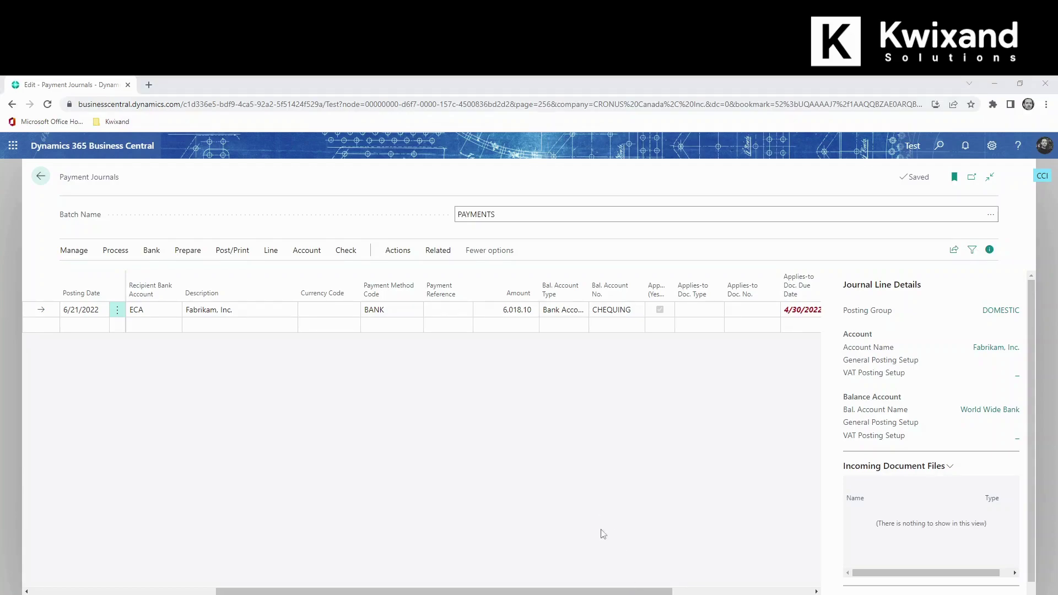
scroll(614, 591, right, 2)
scroll(614, 591, right, 2)
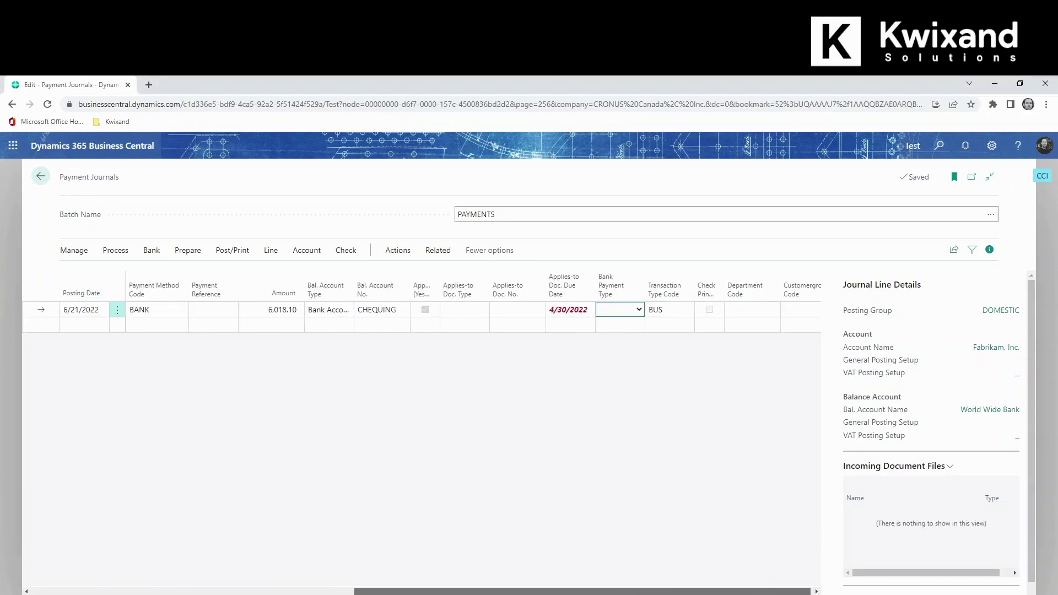
Make the Fabrikam payment line a Computer Check and scroll the grid back left.
click(564, 309)
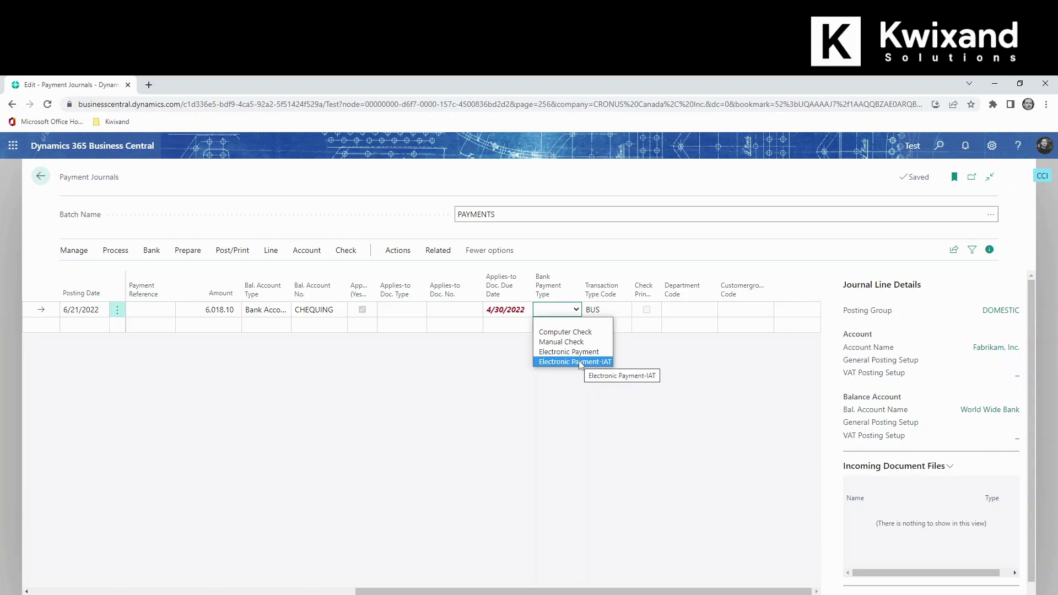
click(589, 333)
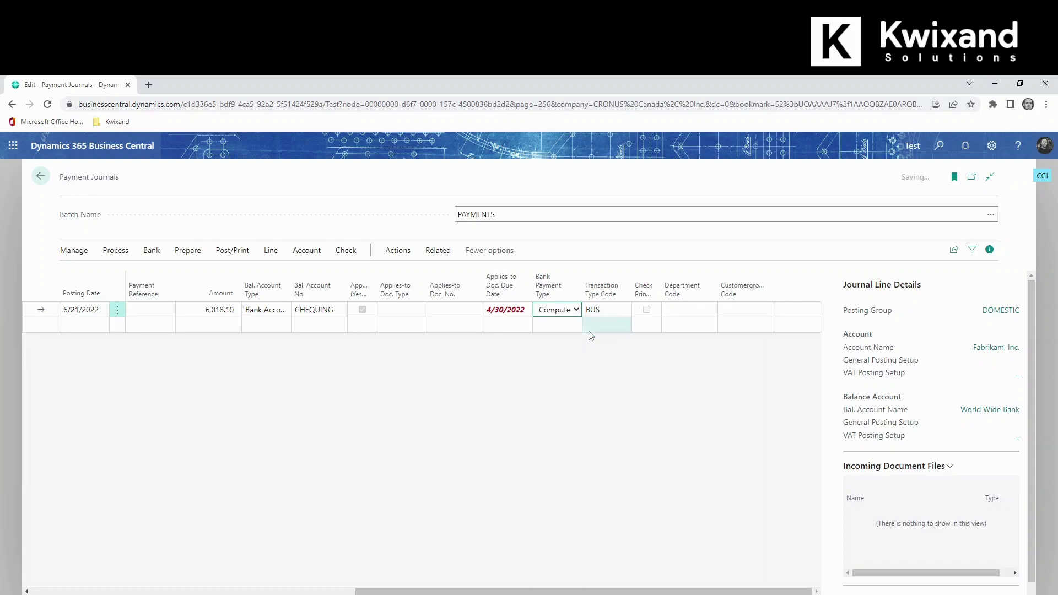
scroll(421, 320, left, 5)
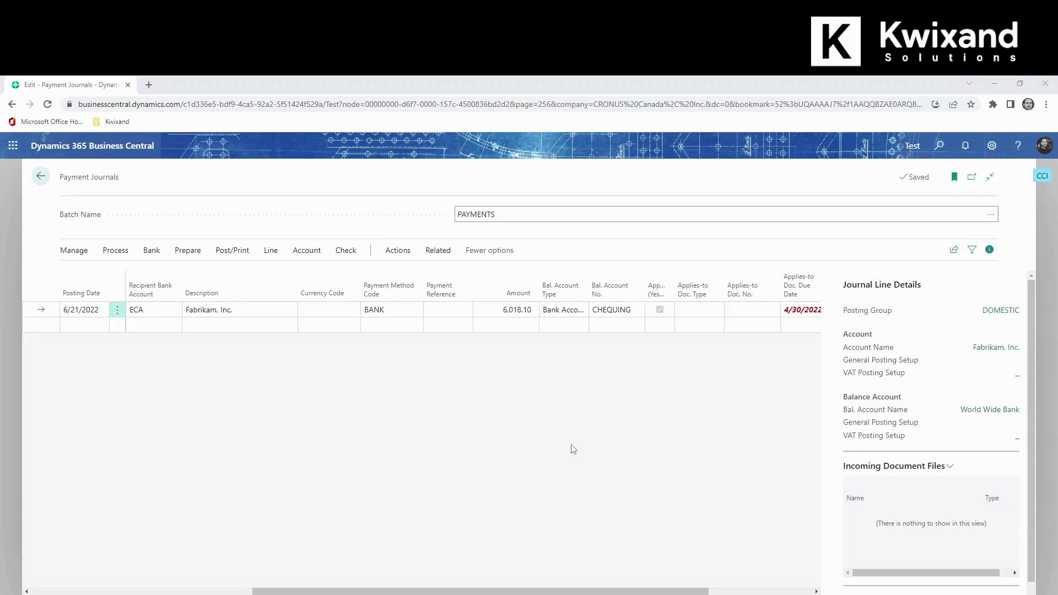
drag(496, 590, 220, 573)
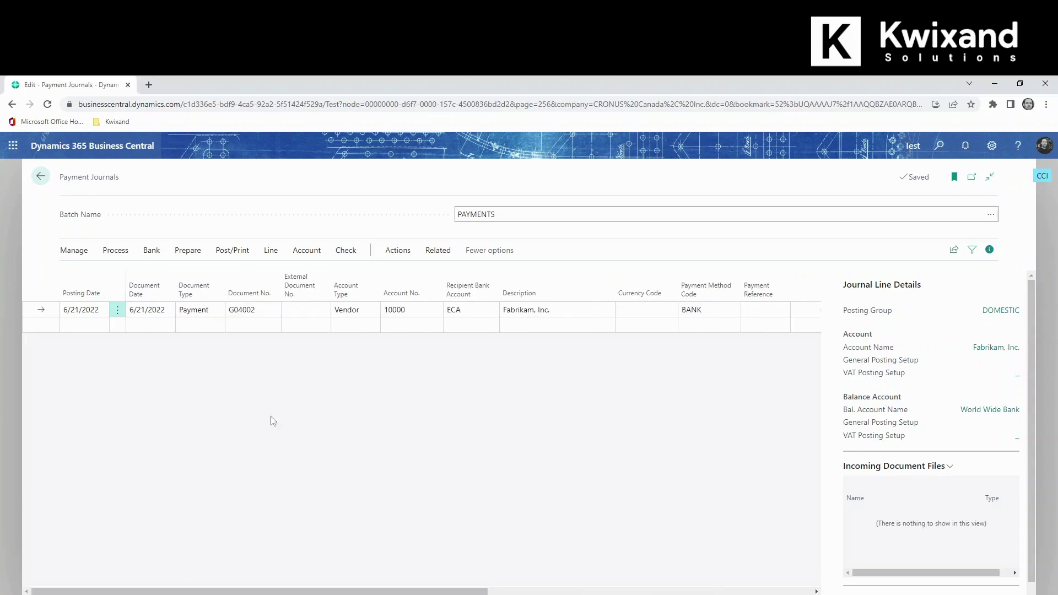
click(401, 326)
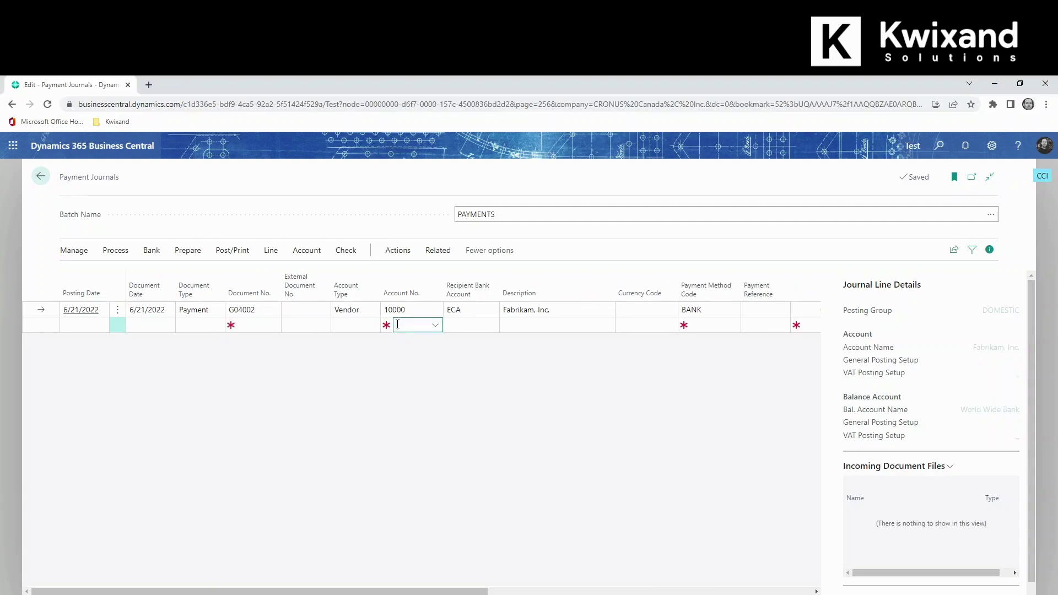
text(20000)
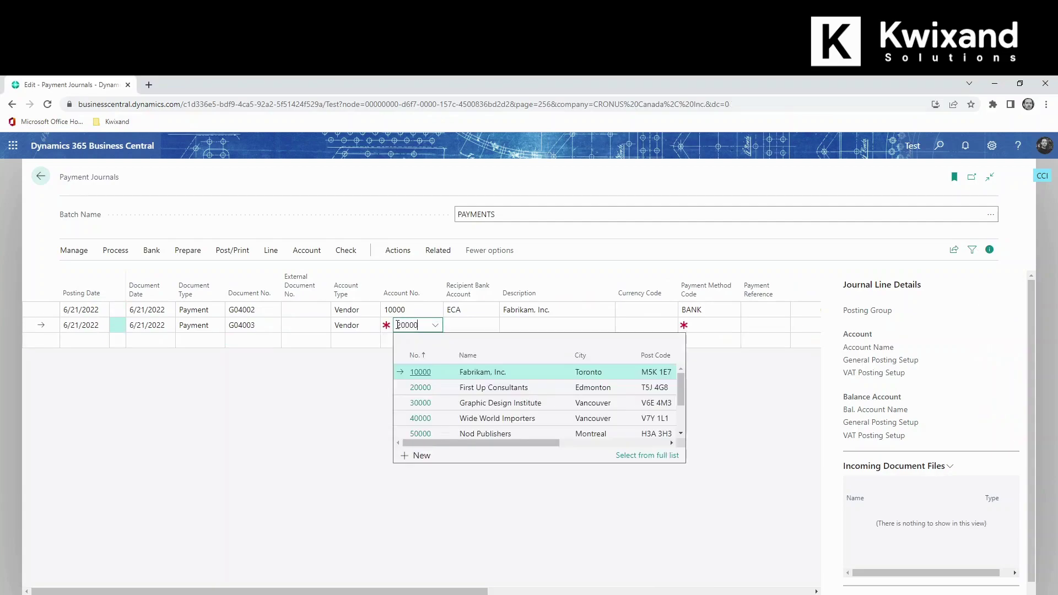
key(Tab)
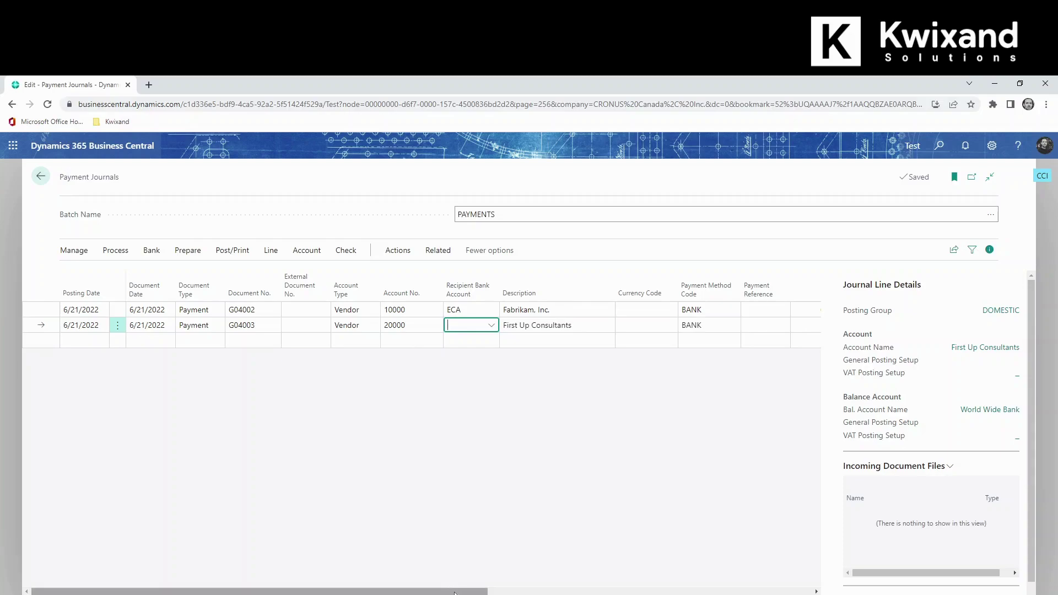
scroll(421, 325, right, 8)
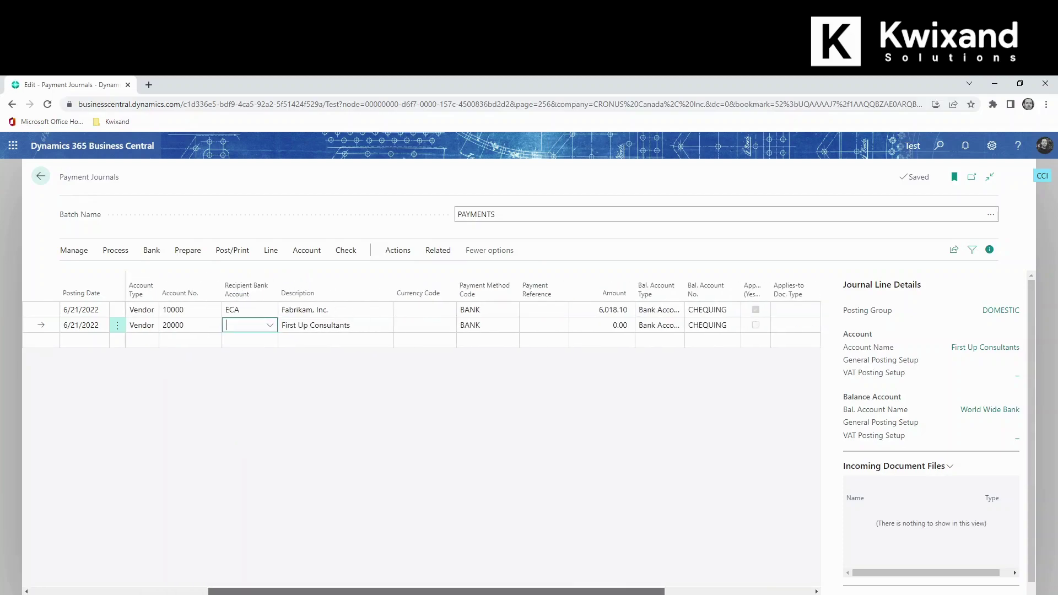
scroll(421, 325, right, 2)
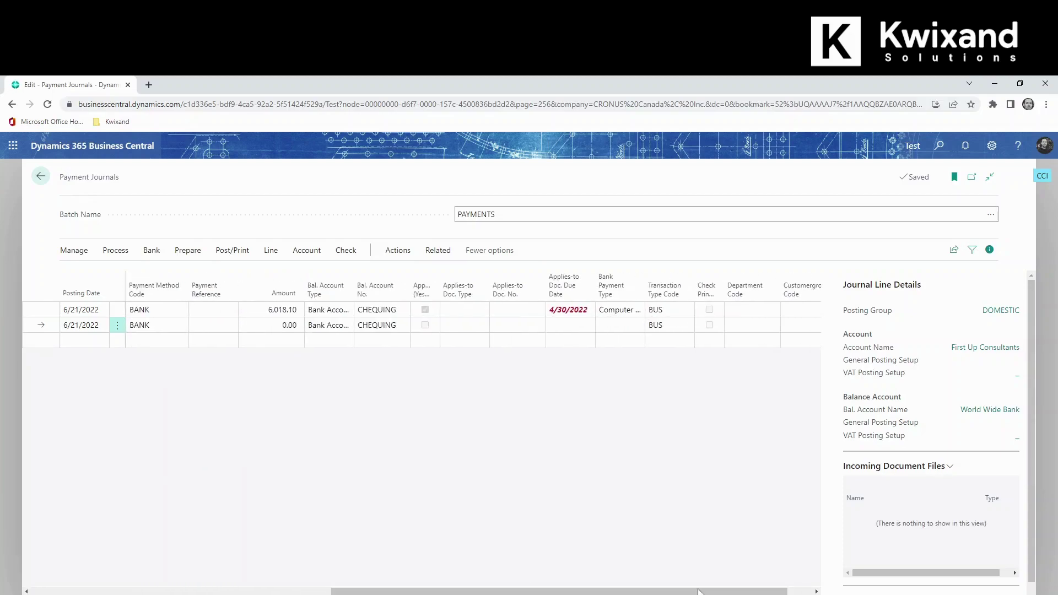
click(524, 325)
Apply the First Up Consultants line to invoice 108209 for 3,572.16 and pay by Computer Check.
click(537, 326)
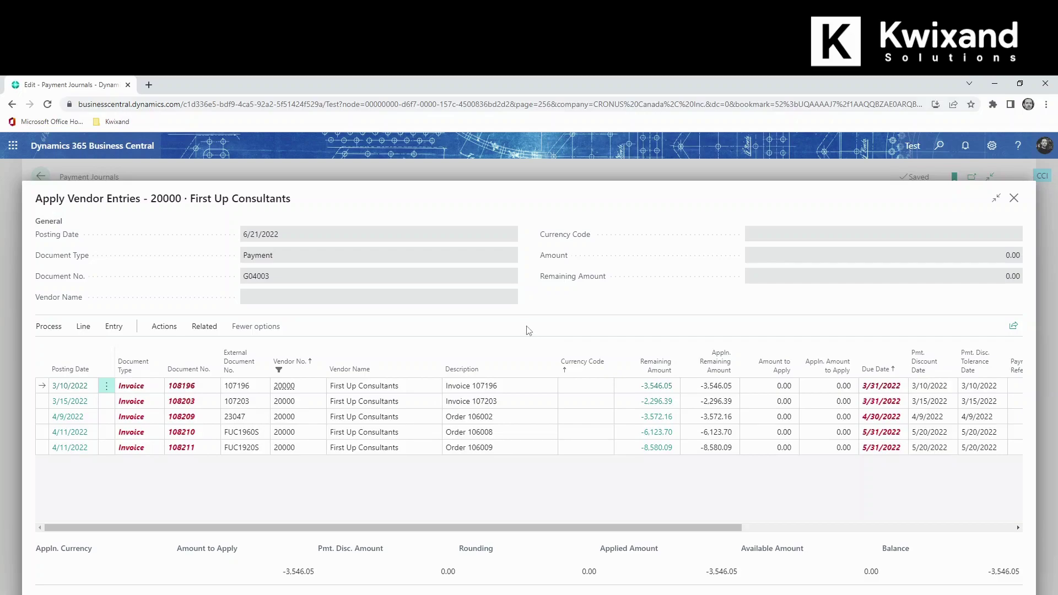
click(210, 422)
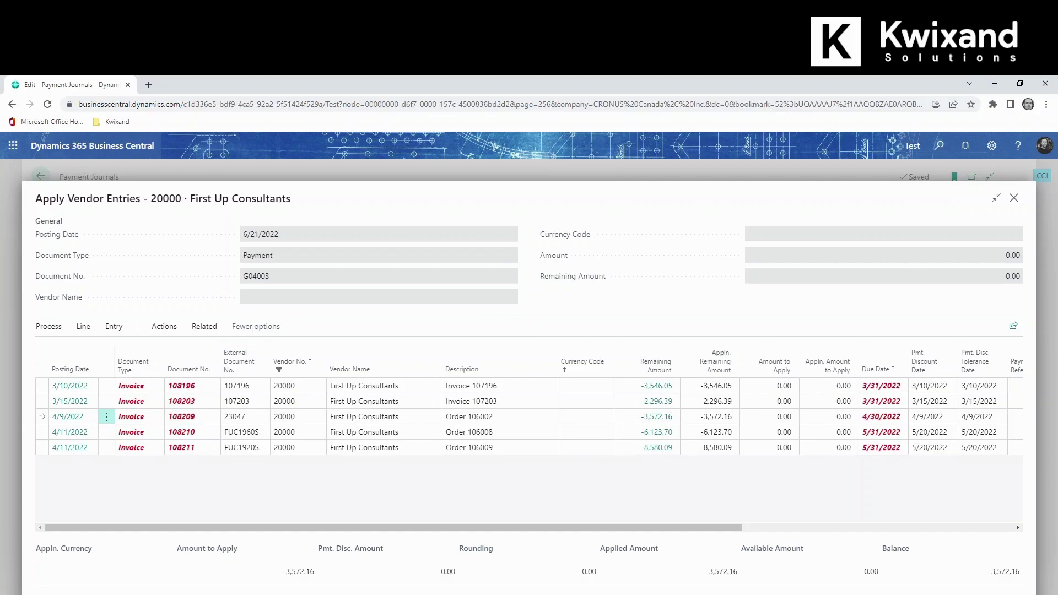
key(Return)
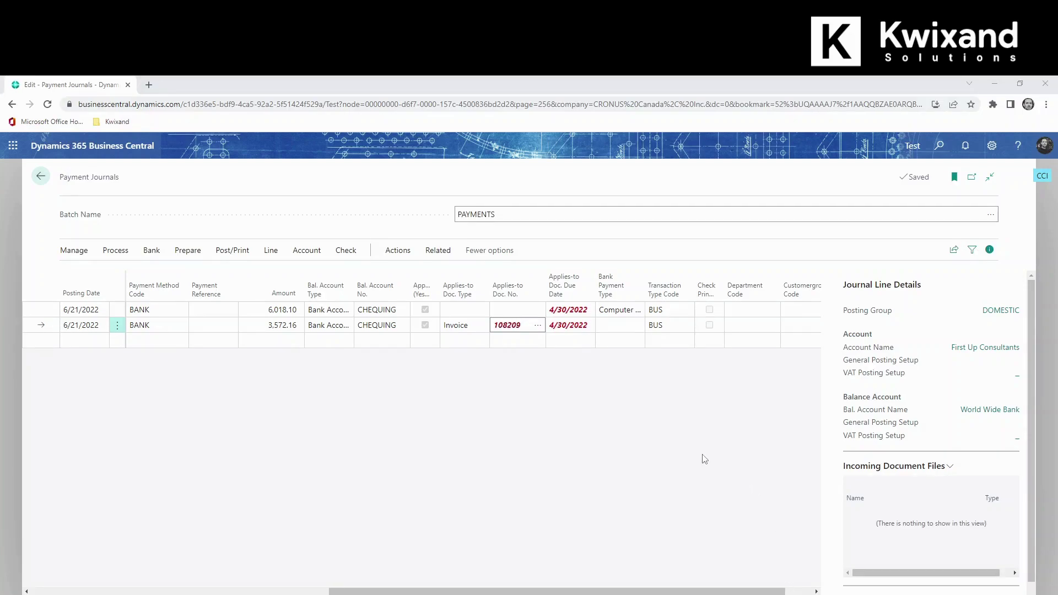
click(621, 325)
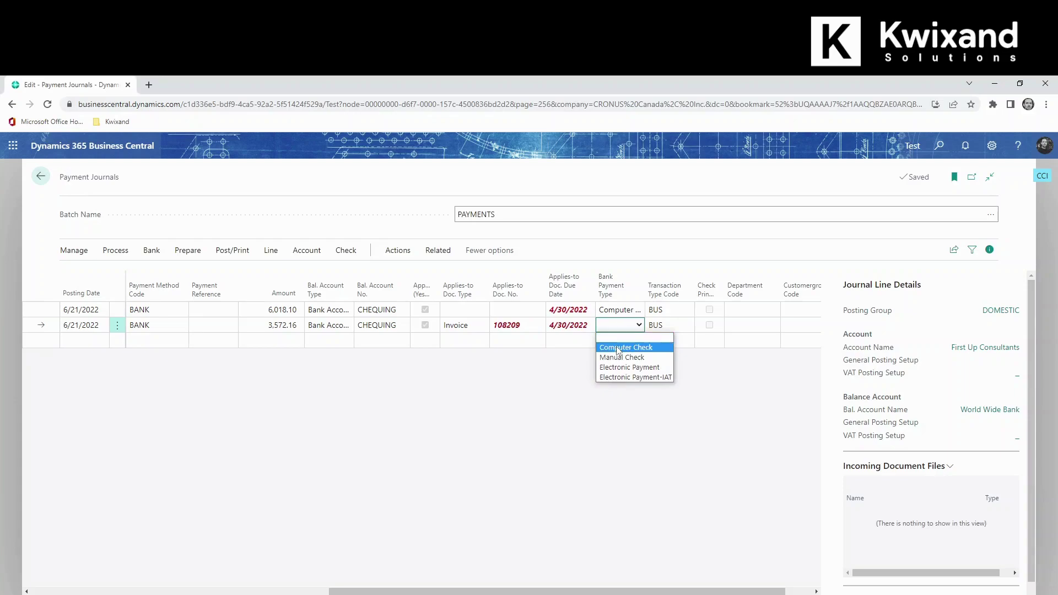
click(618, 349)
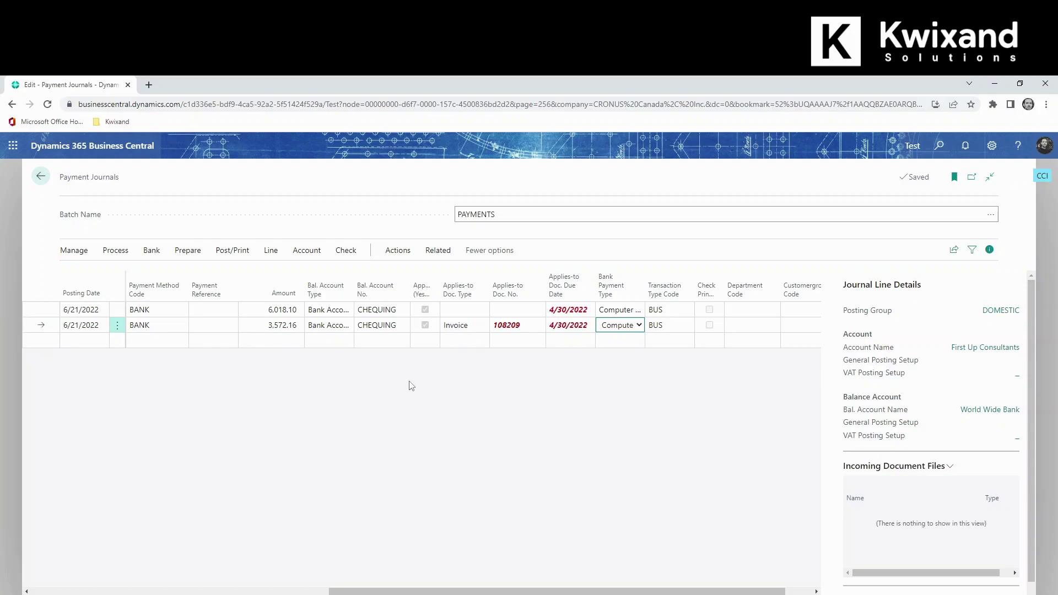
Open Suggest Vendor Payments and review its options, with the vendor filter set to No. 30000.
click(186, 251)
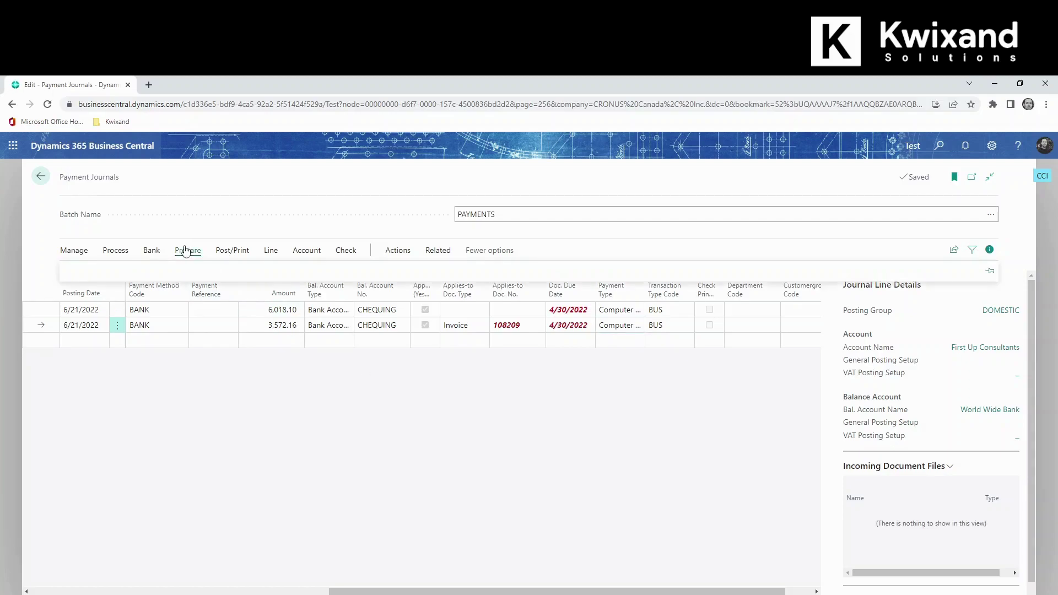
click(451, 400)
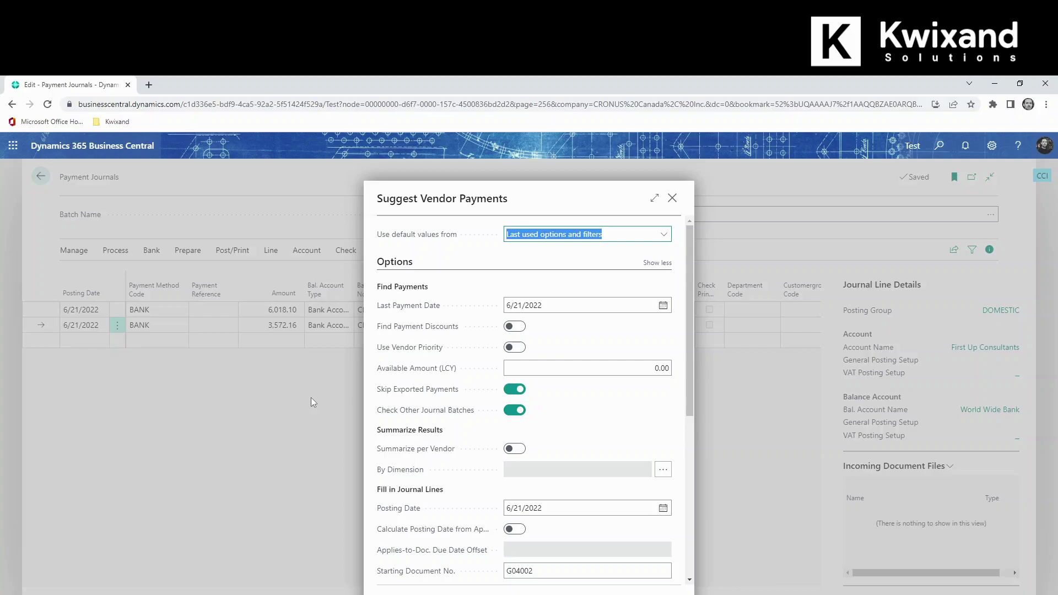
scroll(583, 423, down, 3)
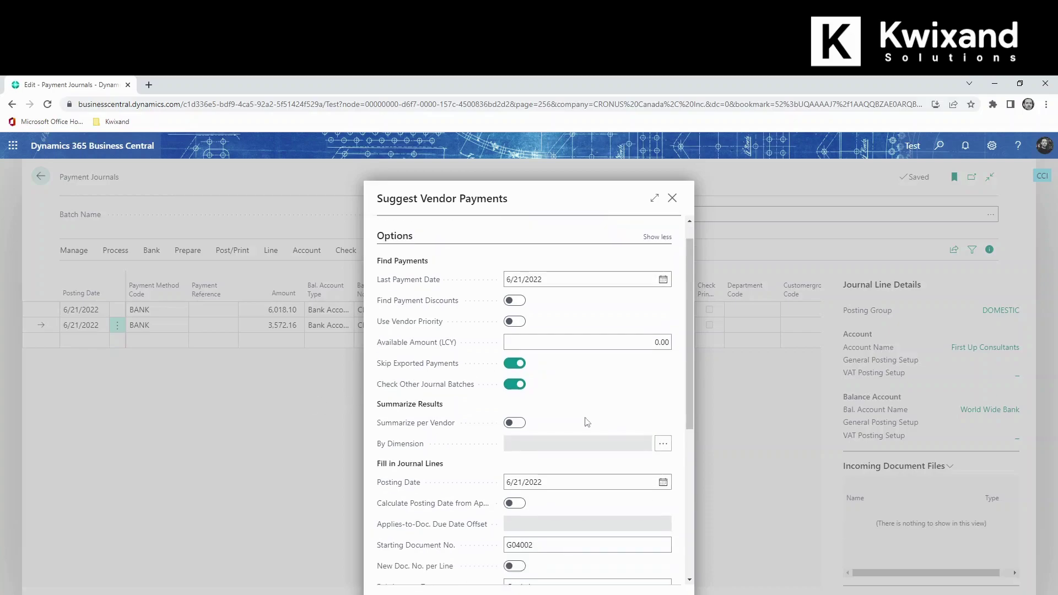
scroll(582, 424, down, 5)
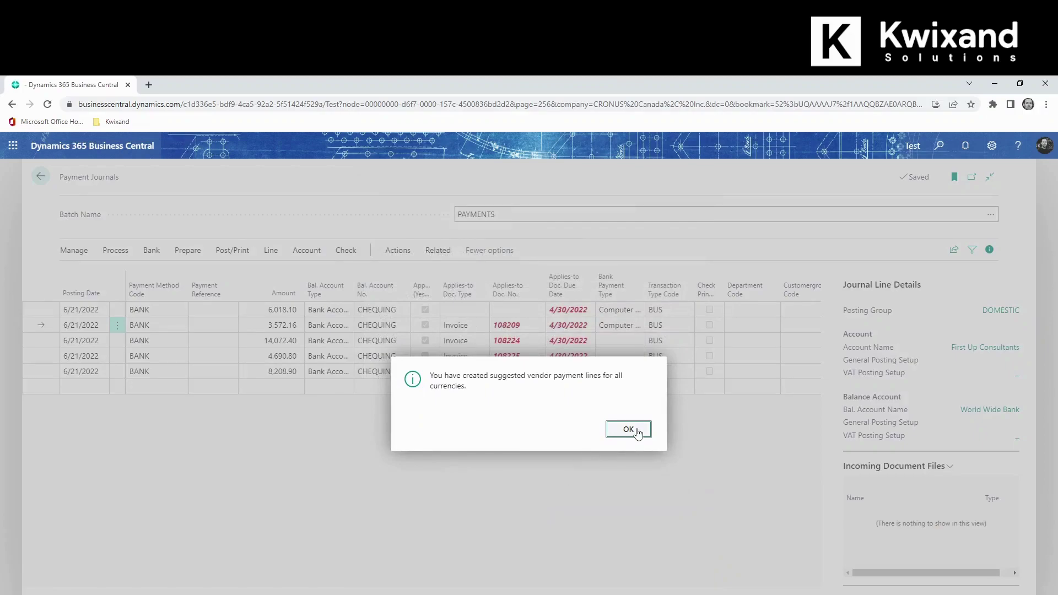
Acknowledge the message confirming lines created for invoices 108224, 108225 and 108226.
click(637, 433)
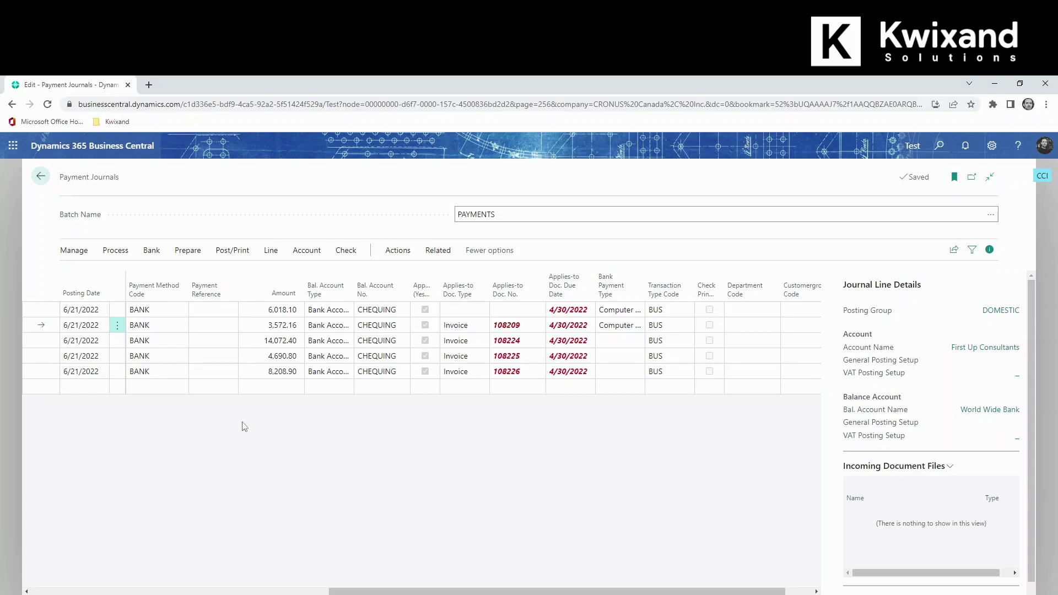
Select journal lines 3–5 for invoices 108224–108226 and delete them.
click(118, 340)
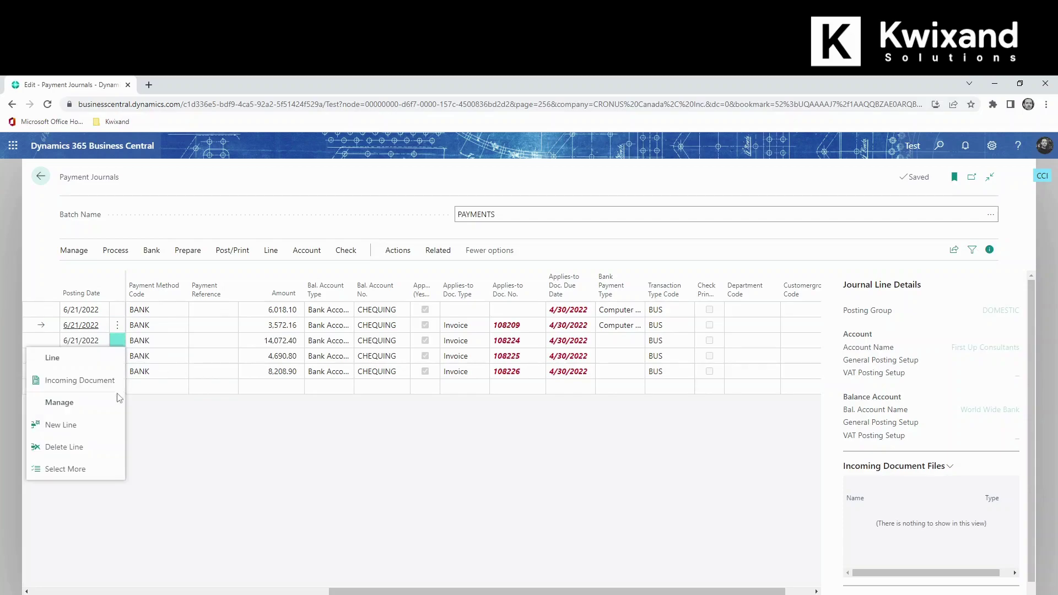
click(76, 467)
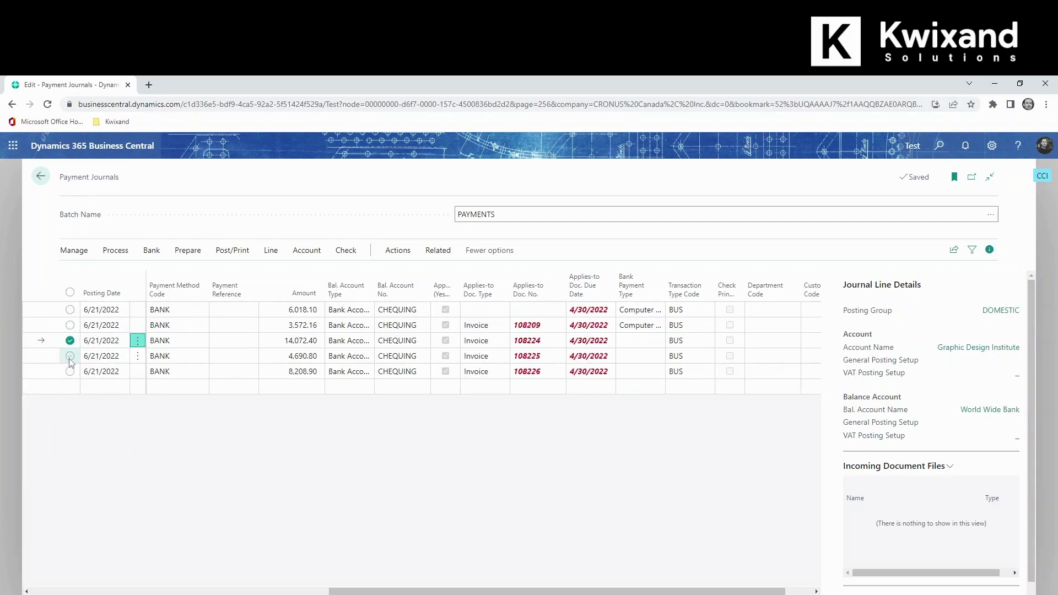
click(70, 356)
click(70, 371)
click(74, 250)
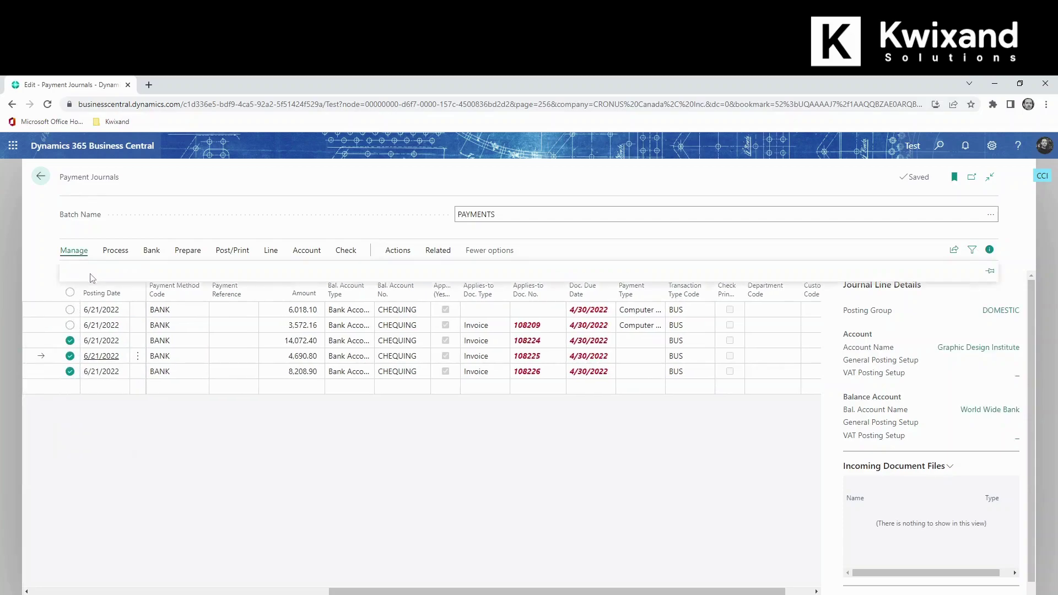
click(93, 276)
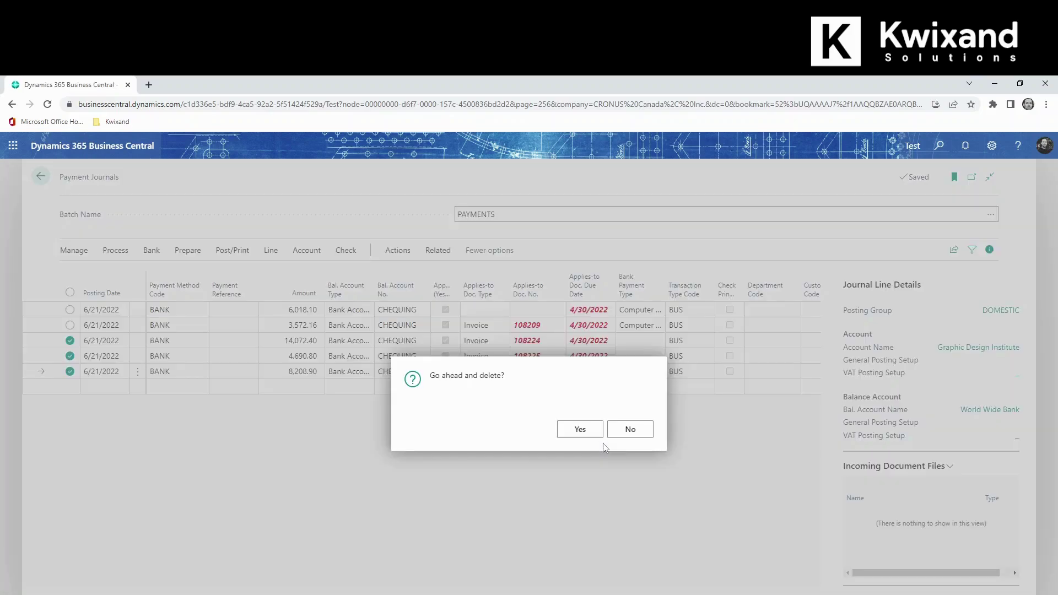
key(Return)
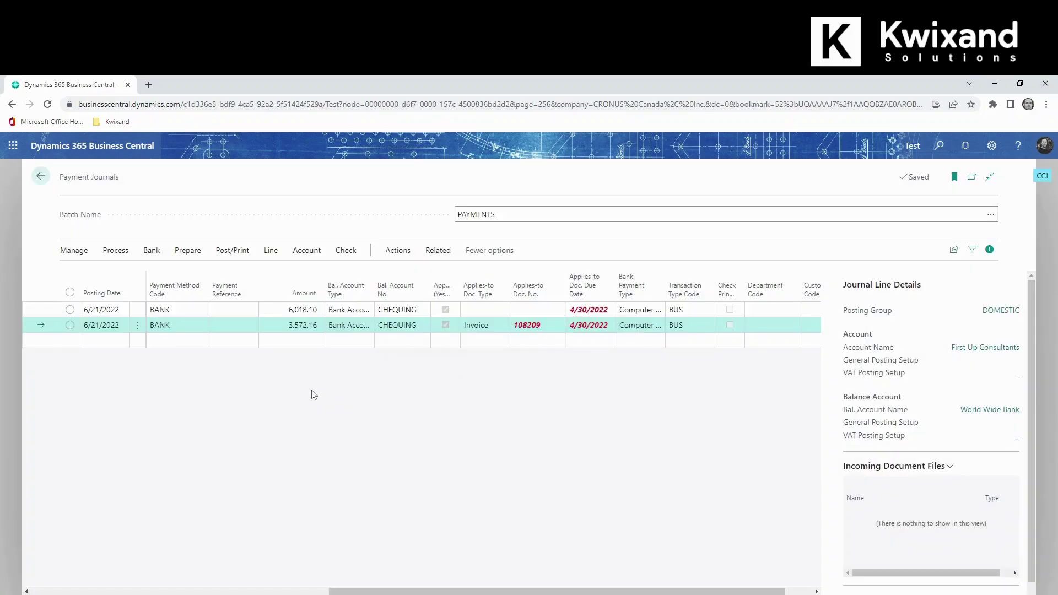
Rerun Suggest Vendor Payments with Summarize per Vendor on, creating one 26,972.10 line.
click(187, 252)
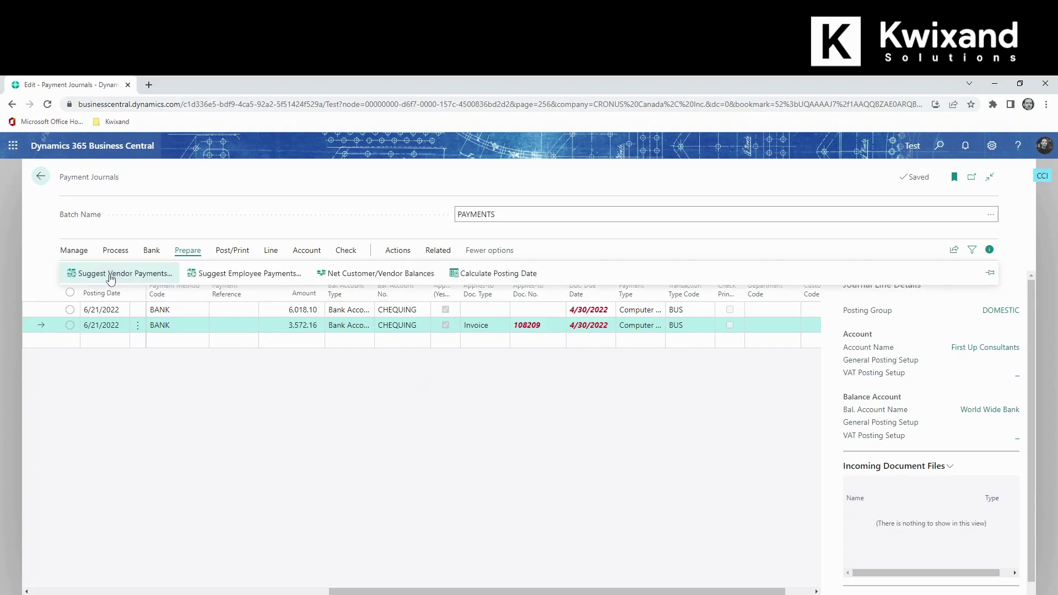
click(487, 424)
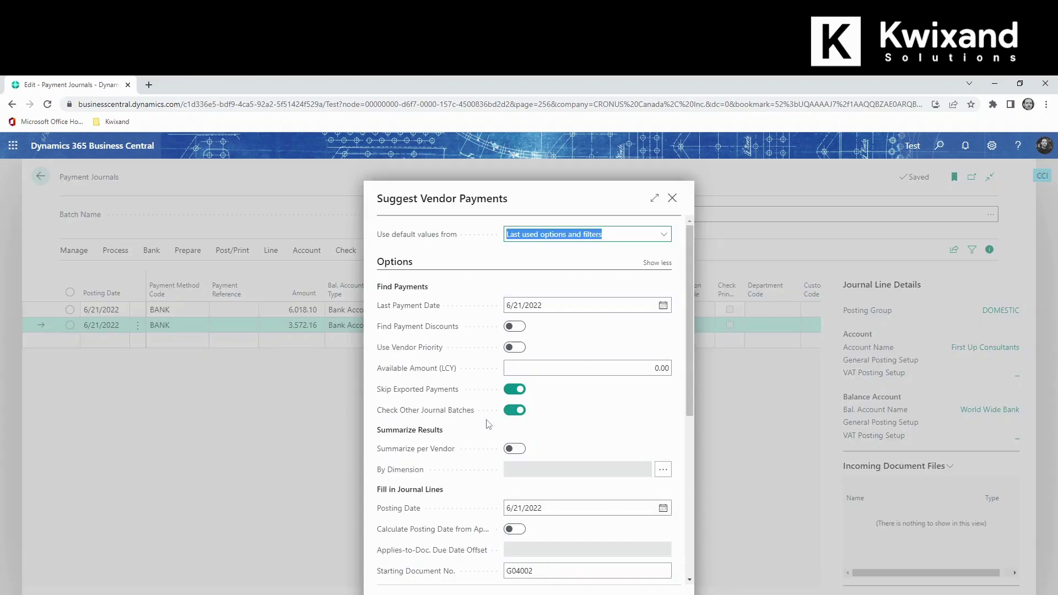
click(516, 449)
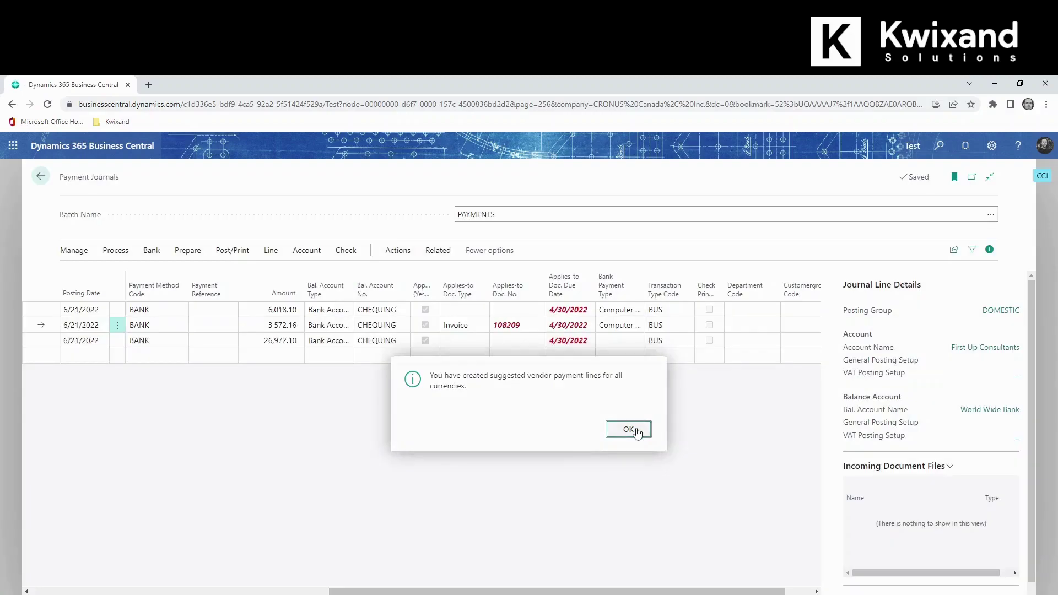
click(629, 430)
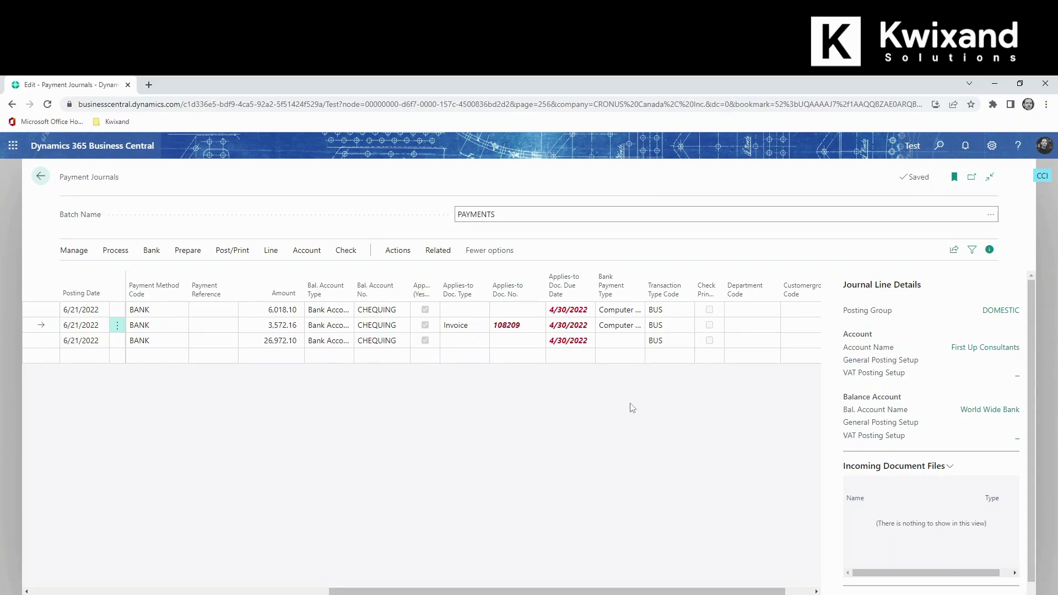
Change the combined 26,972.10 line's Bank Payment Type to Computer Check.
drag(556, 591, 583, 590)
click(551, 341)
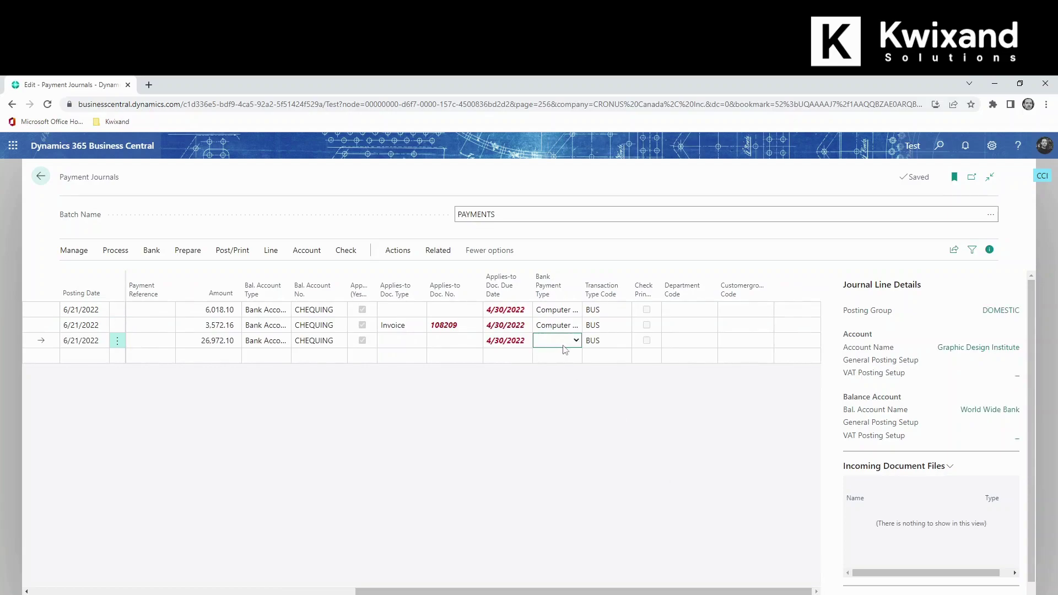
click(564, 345)
click(569, 363)
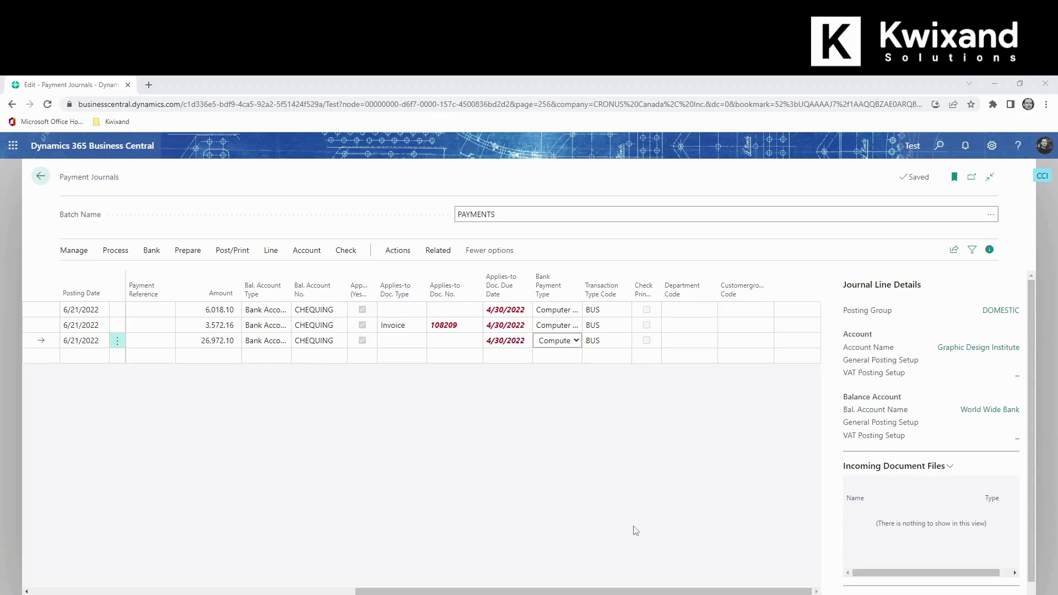
Generate checks for the journal payments starting at No. 212, closing the printout without printing.
click(347, 252)
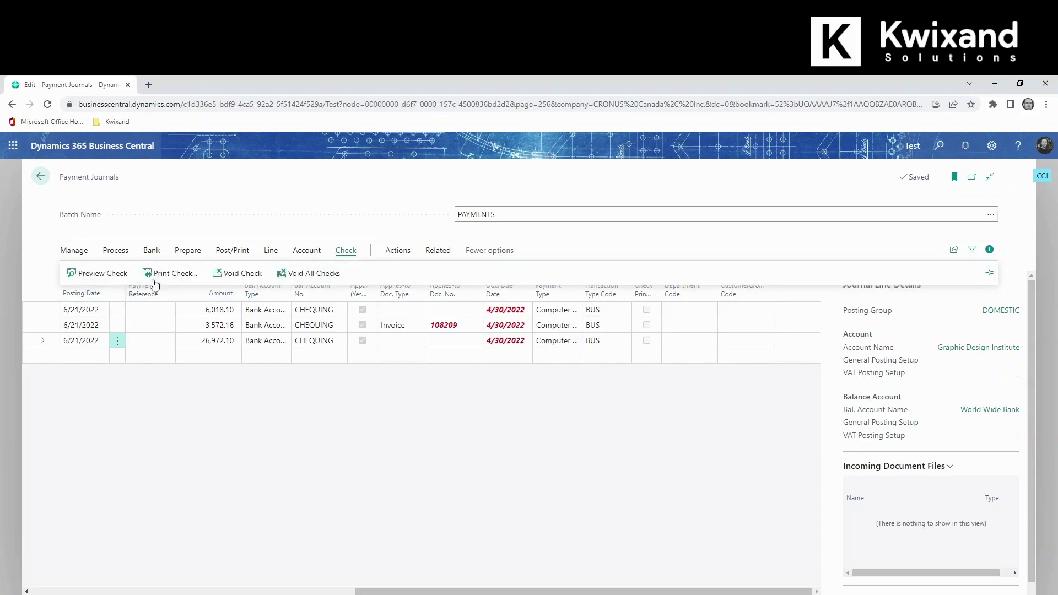
click(166, 272)
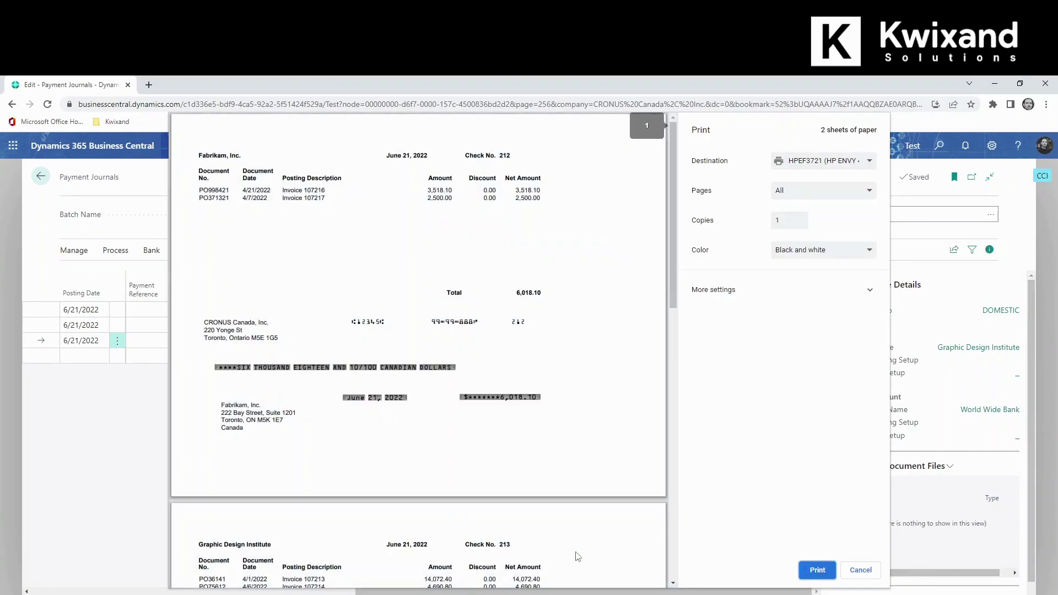
click(863, 570)
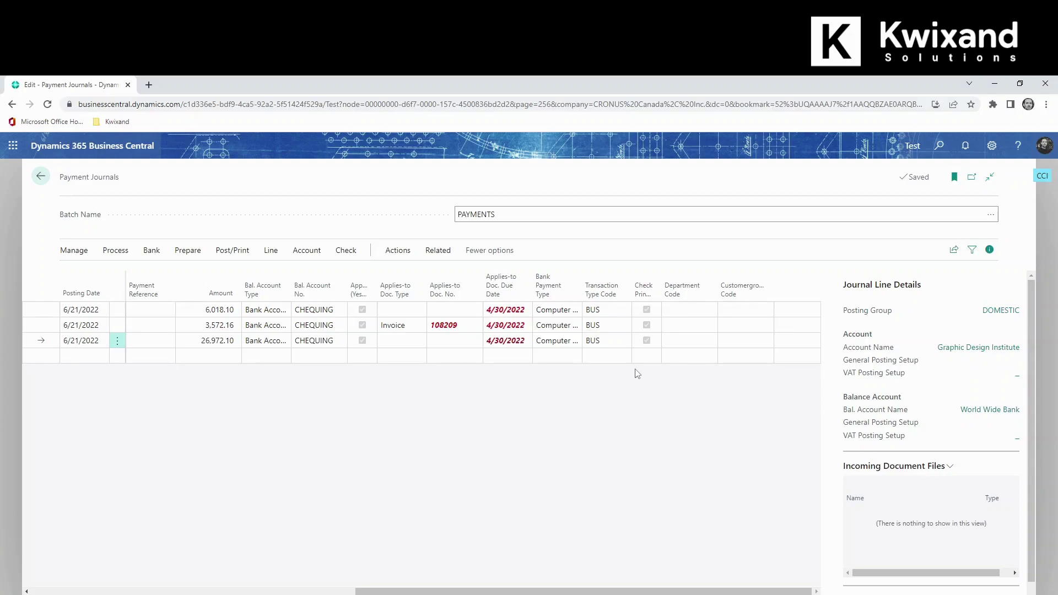
Post the three check payment lines in the PAYMENTS journal and confirm the success message.
click(232, 251)
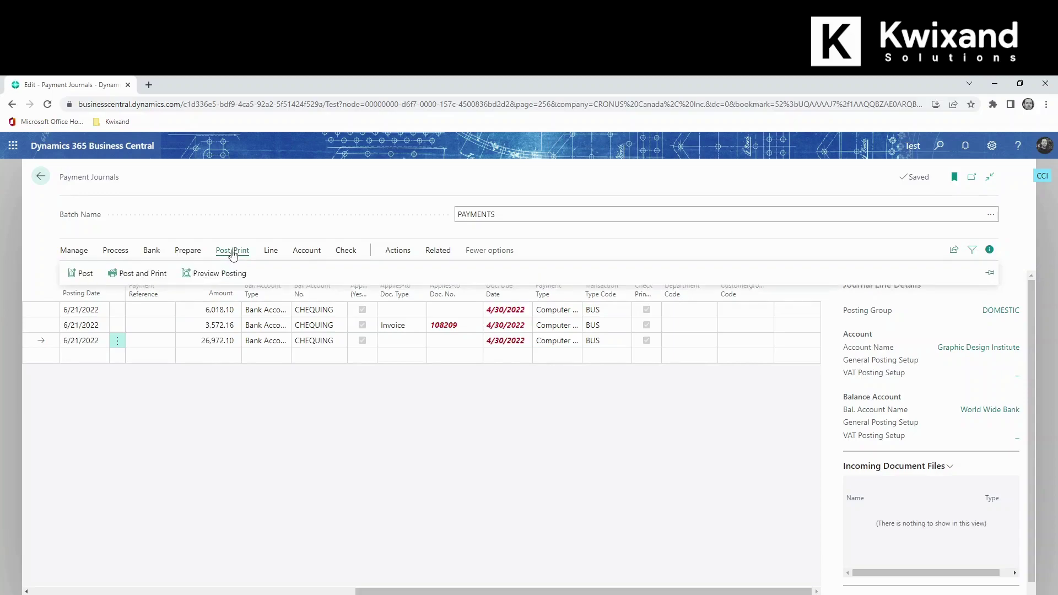
click(93, 278)
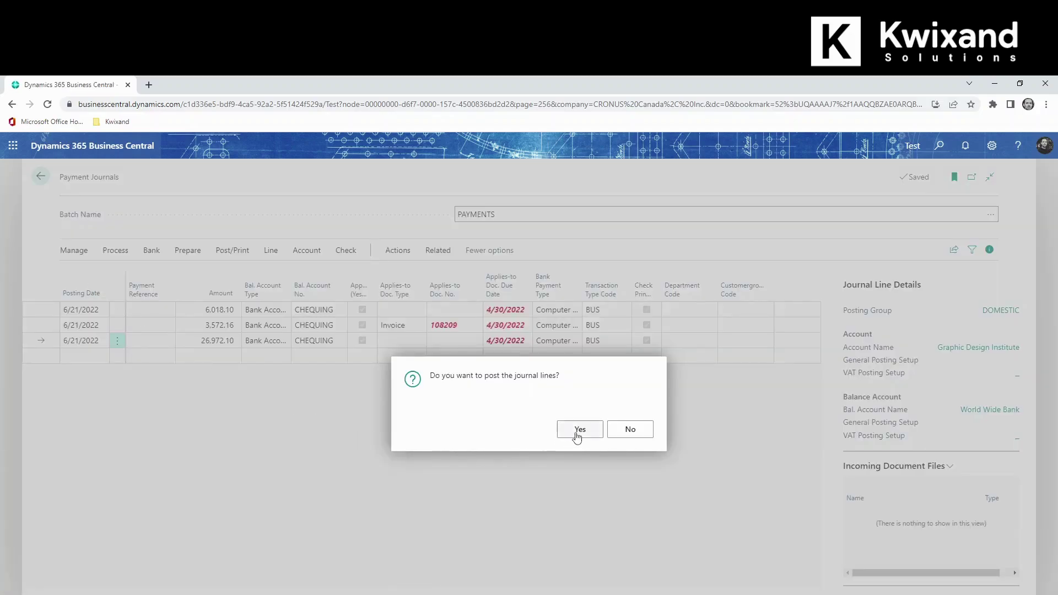
click(578, 430)
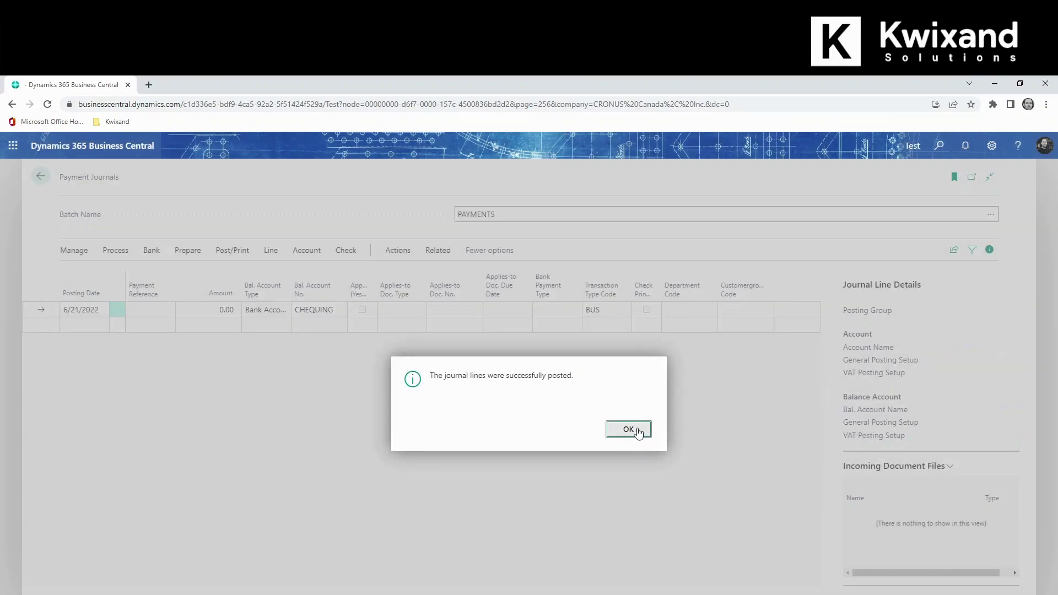
click(638, 434)
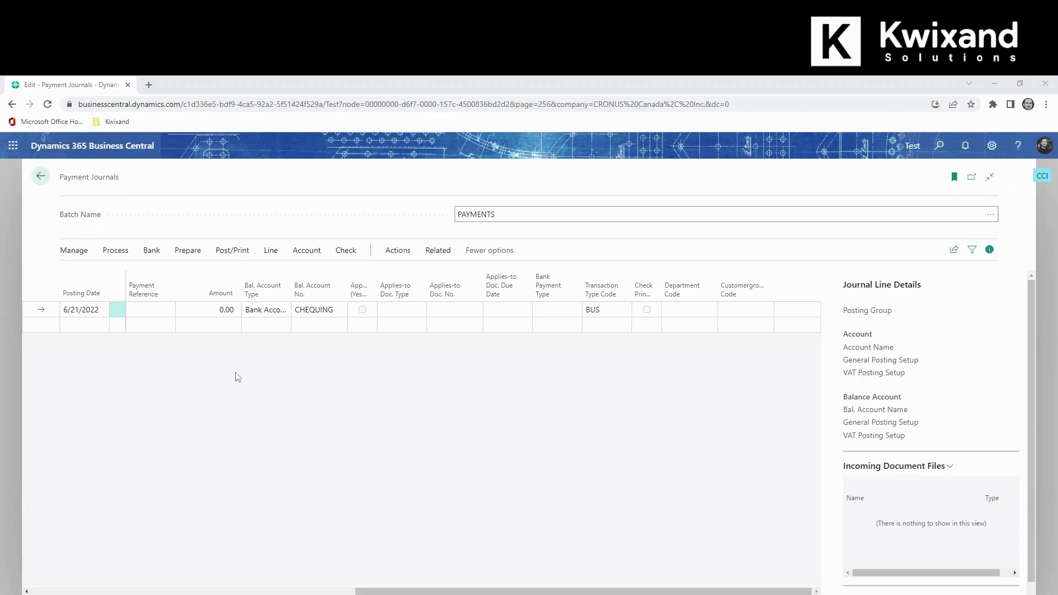
From Purchasing > Vendors, run Pay Vendor for Fabrikam, Inc. to list invoices 108228 and 108222.
click(43, 179)
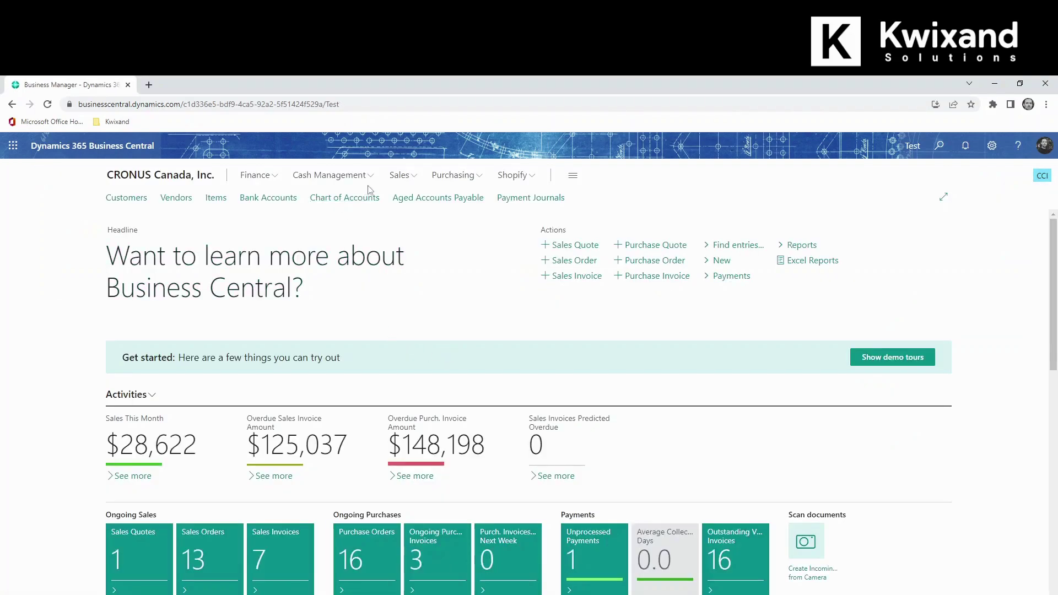
click(450, 176)
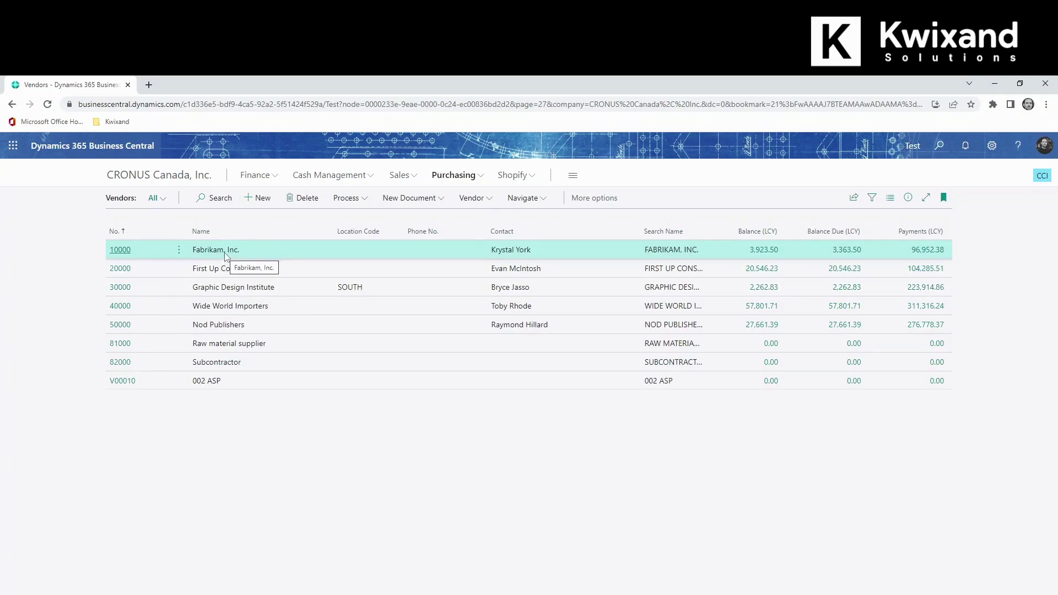
click(347, 198)
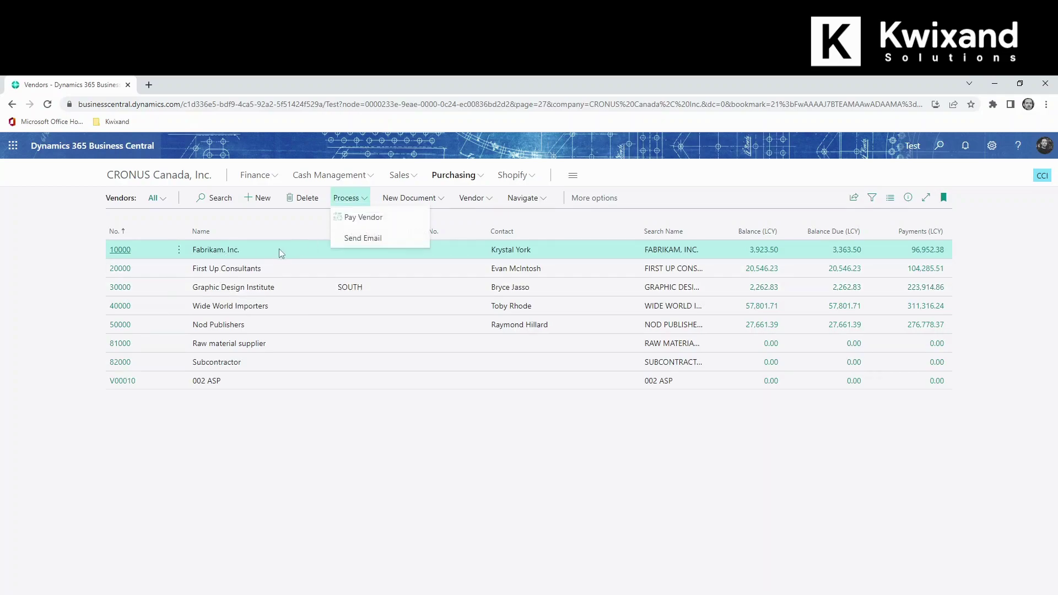
click(369, 220)
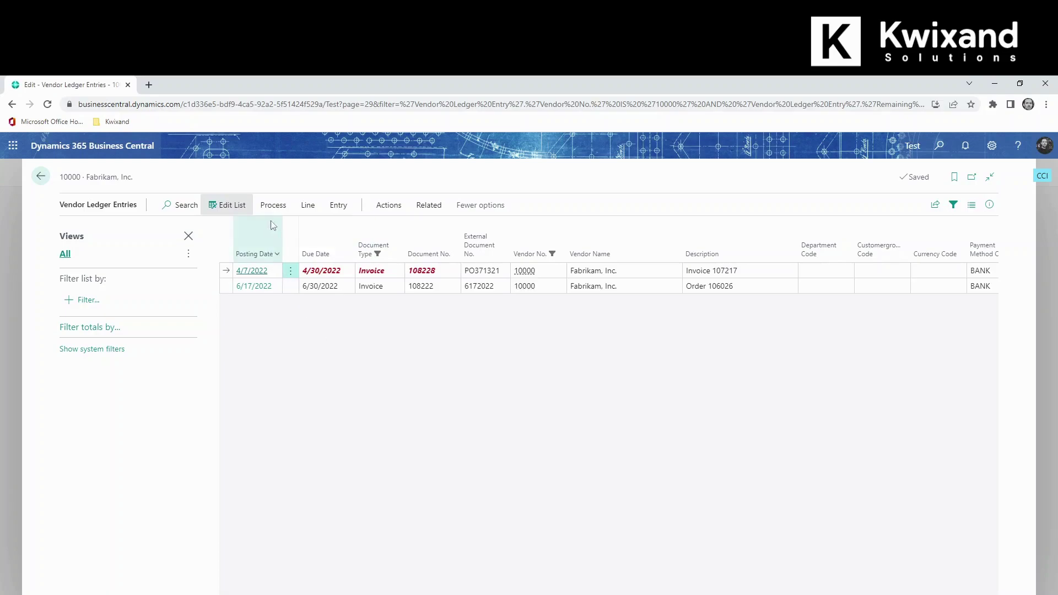
Create a payment line G04002 for Fabrikam in the PAYMENT template's PAYMENTS batch.
click(279, 208)
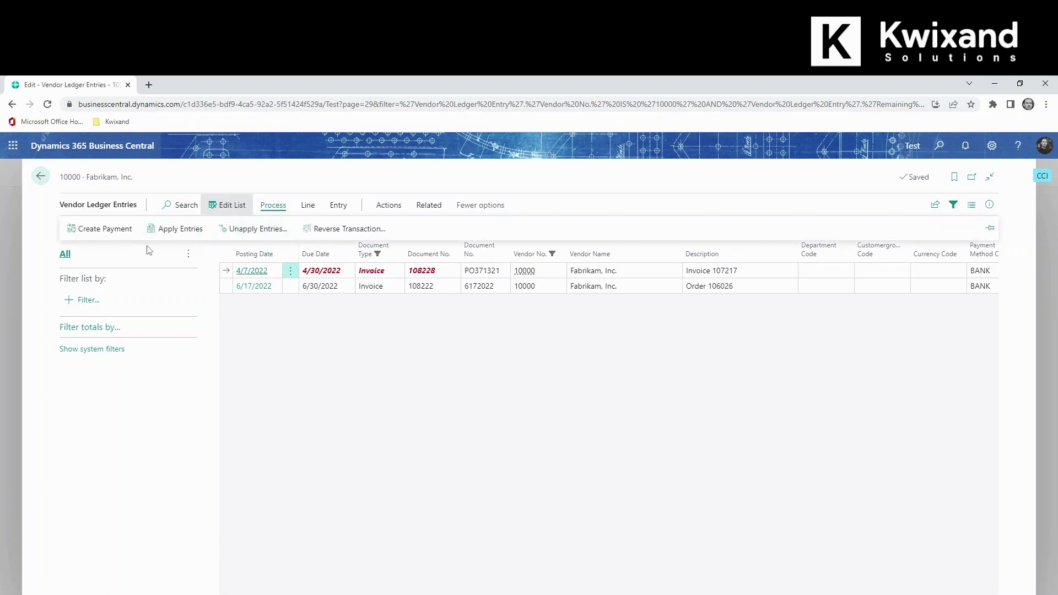
click(106, 230)
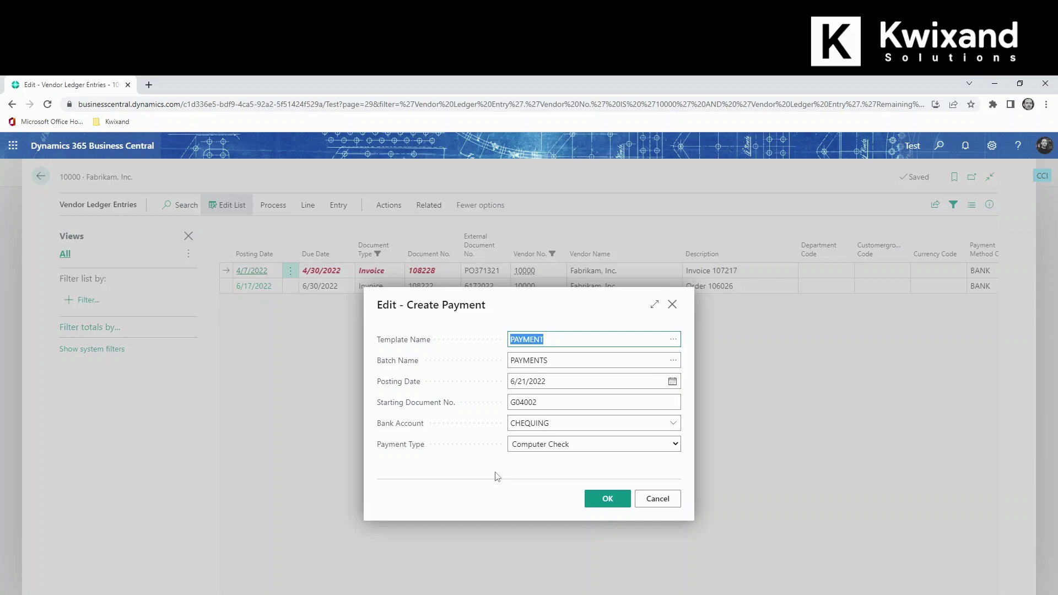
click(606, 499)
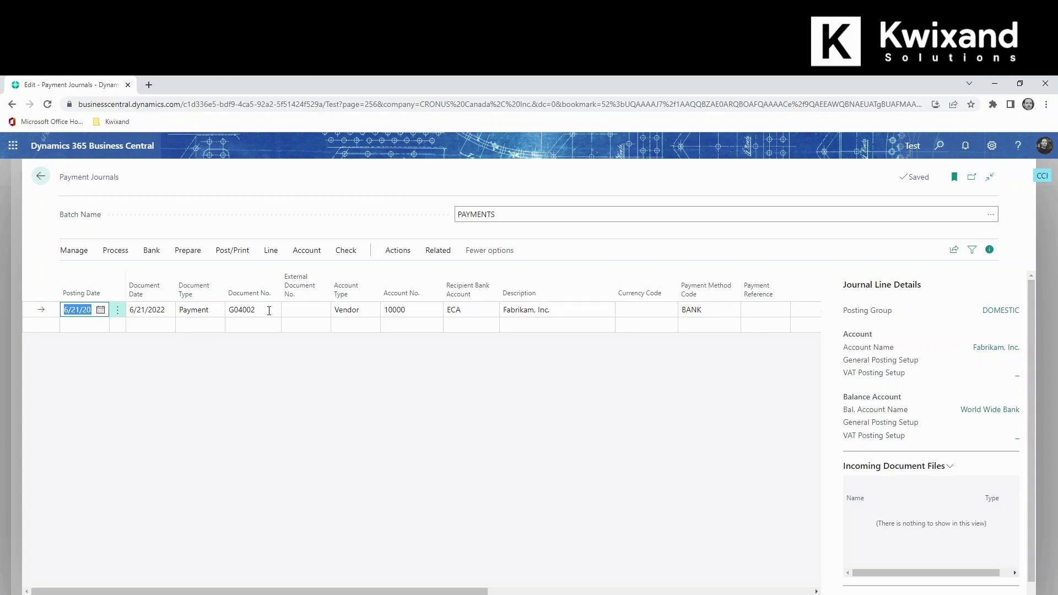
Apply payment line G04002 to Fabrikam invoice 108228 so it carries 3,363.50.
click(115, 251)
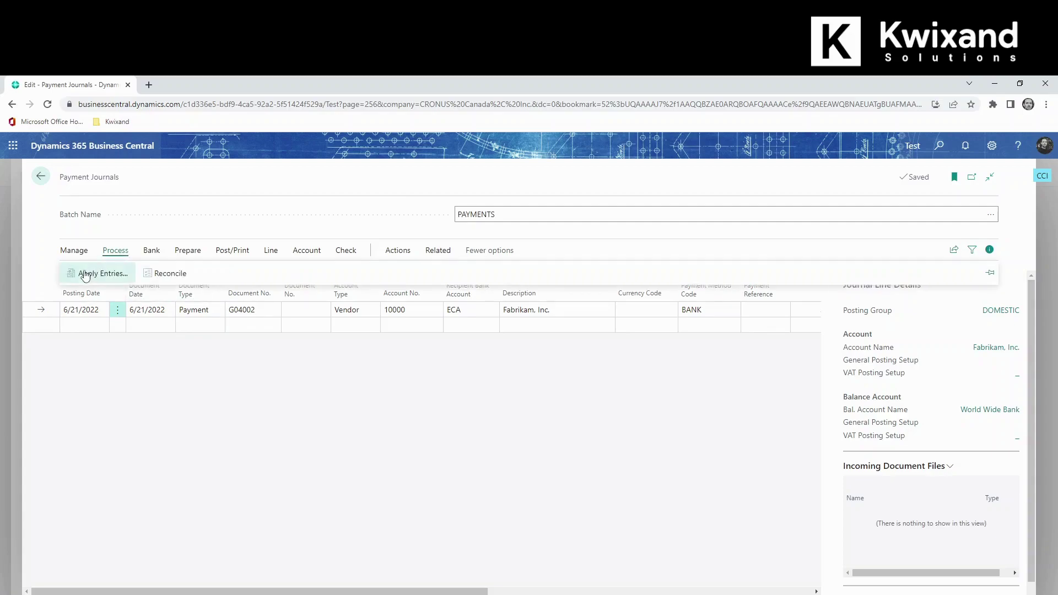
click(166, 395)
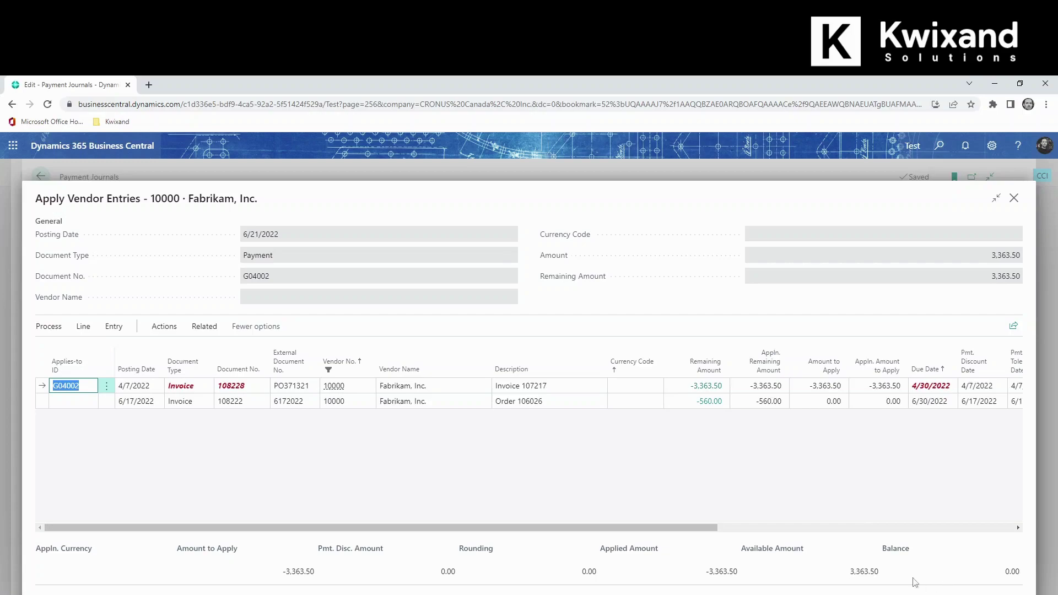
key(Escape)
key(Escape)
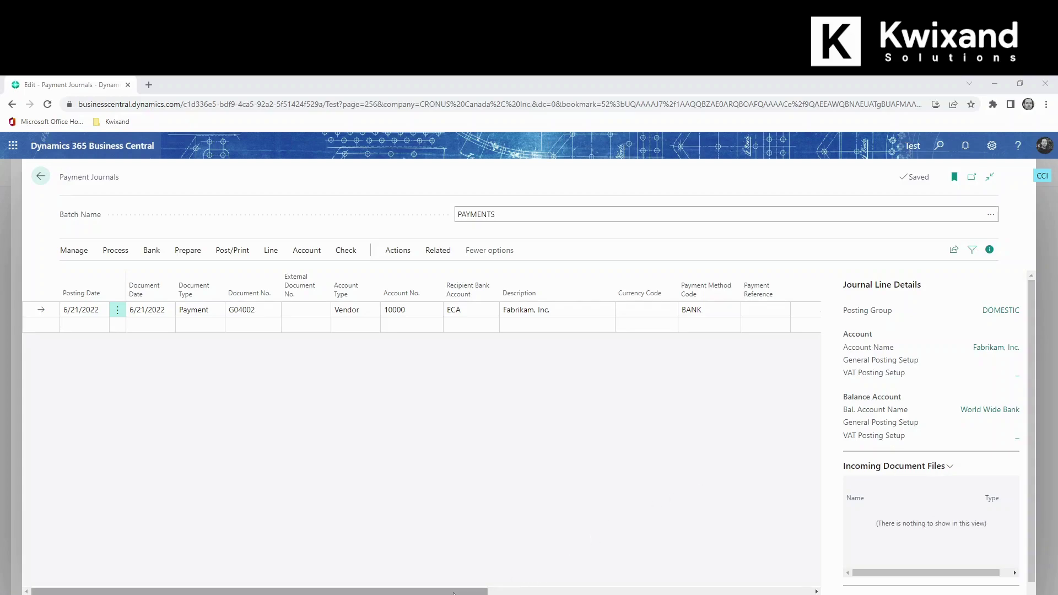
drag(474, 591, 786, 591)
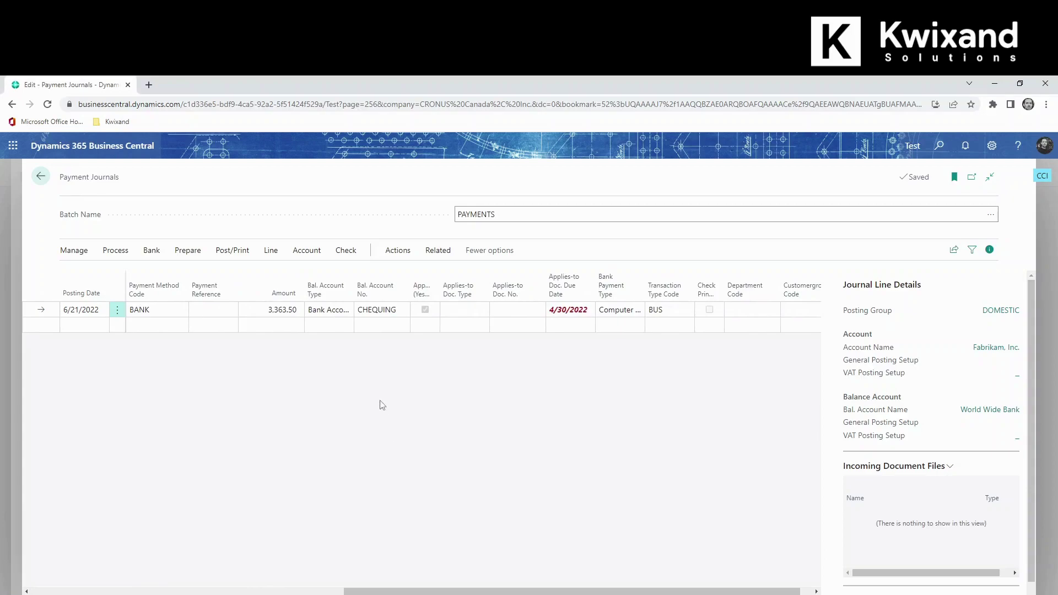
Change the Fabrikam 3,363.50 payment line's bank payment type to Electronic Payment.
click(622, 312)
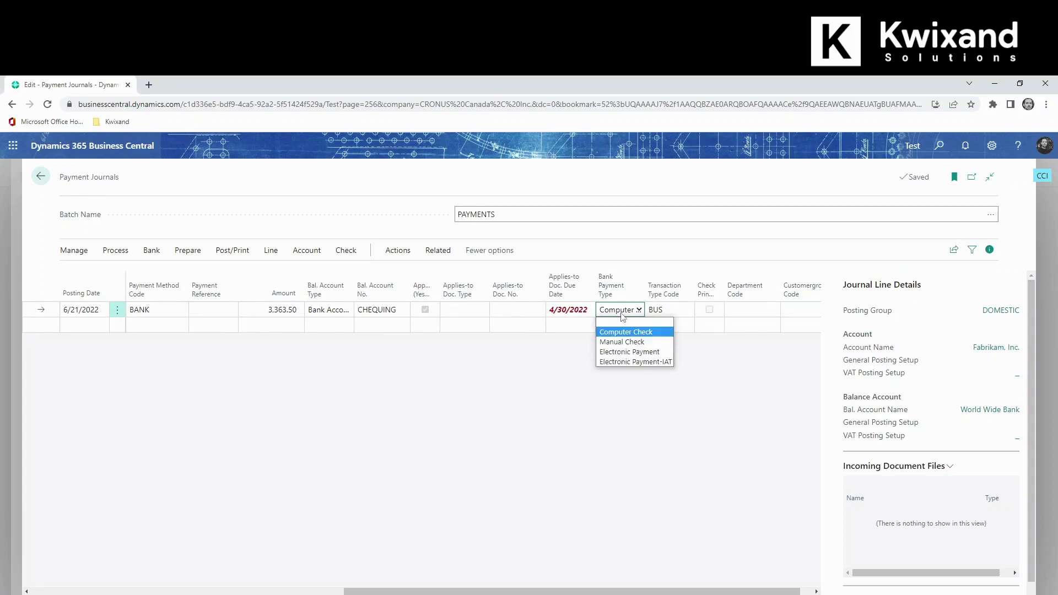
click(634, 353)
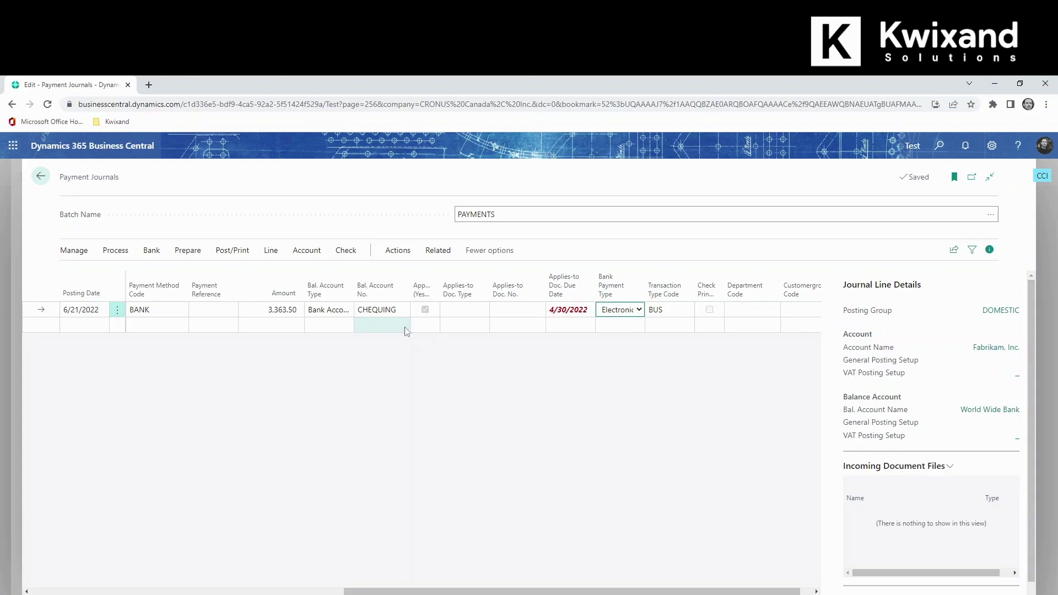
Export the Fabrikam electronic payment, skipping the save of the export report PDF.
click(152, 253)
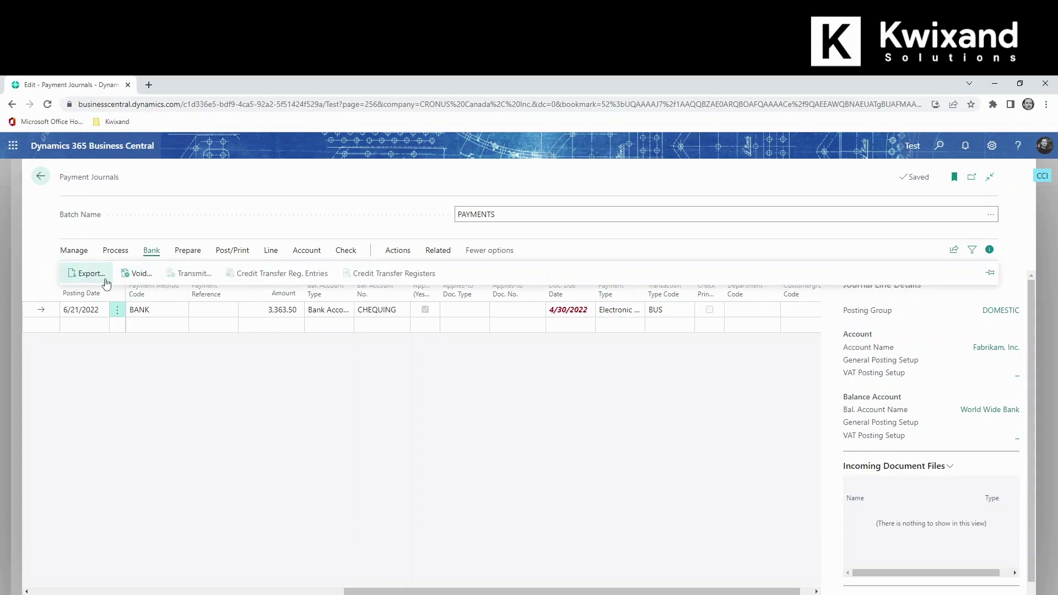
click(89, 273)
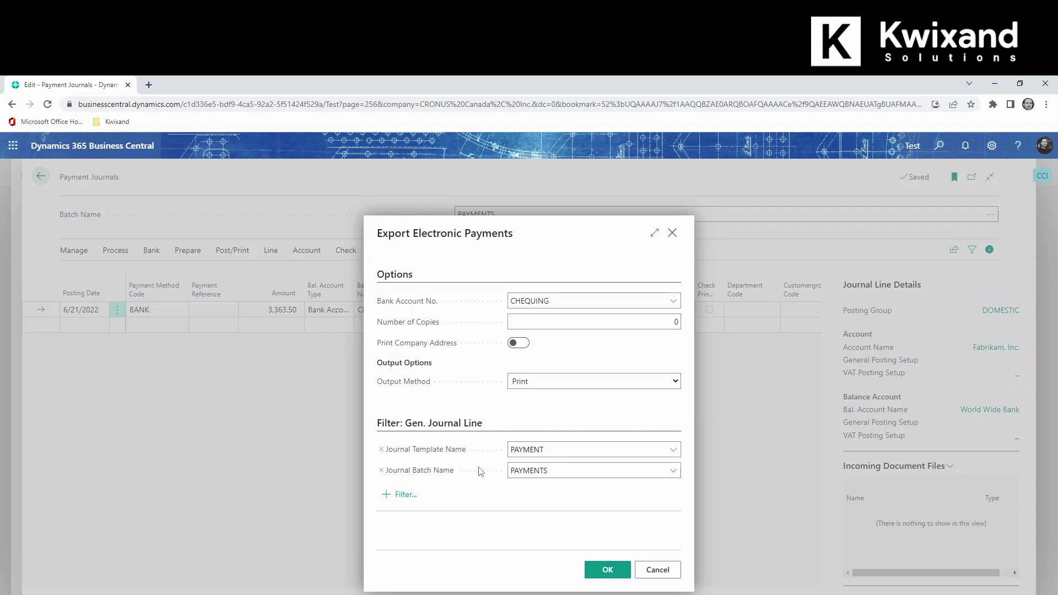
click(606, 570)
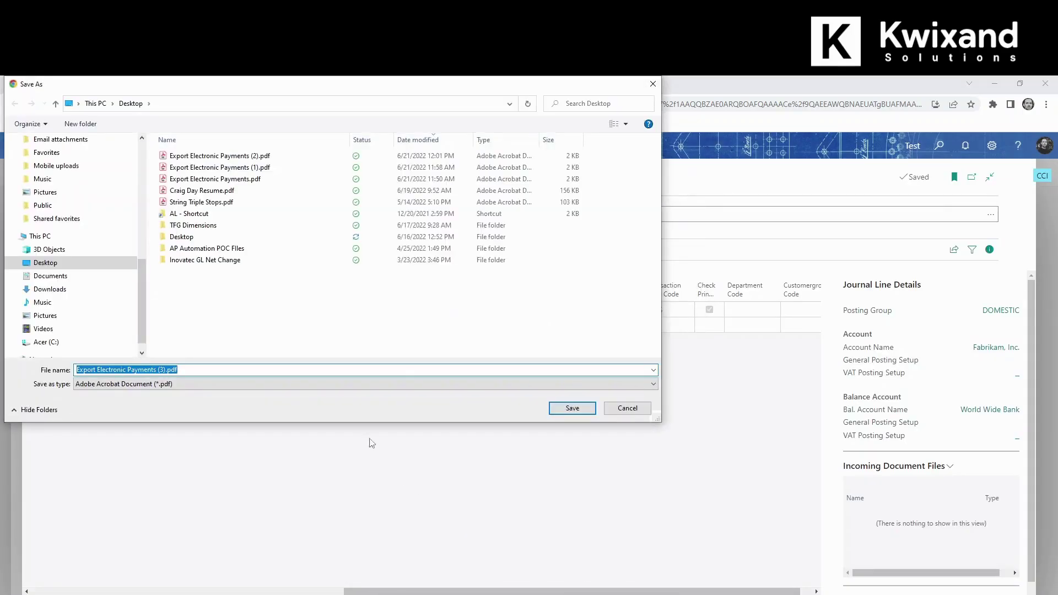
click(611, 409)
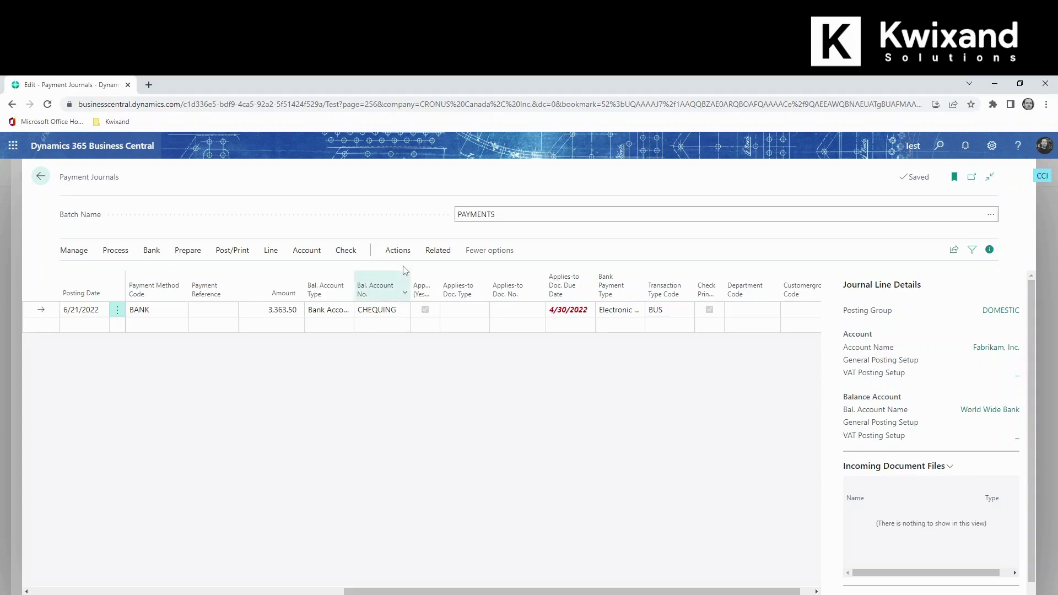
Generate the EFT file for bank account CHEQUING, save it as EFT0003.txt, review and close it.
click(397, 250)
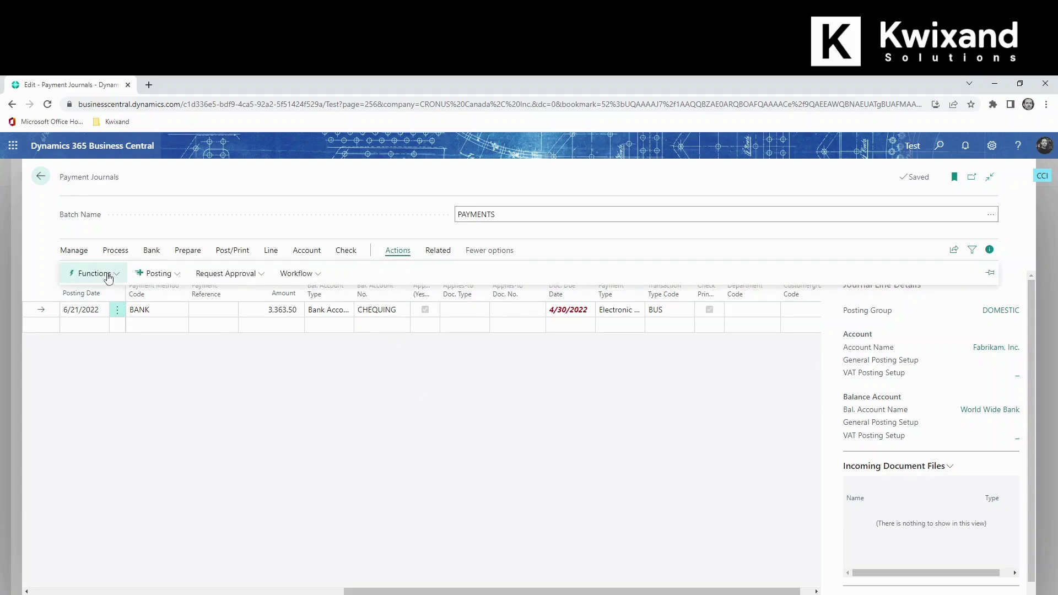
click(102, 274)
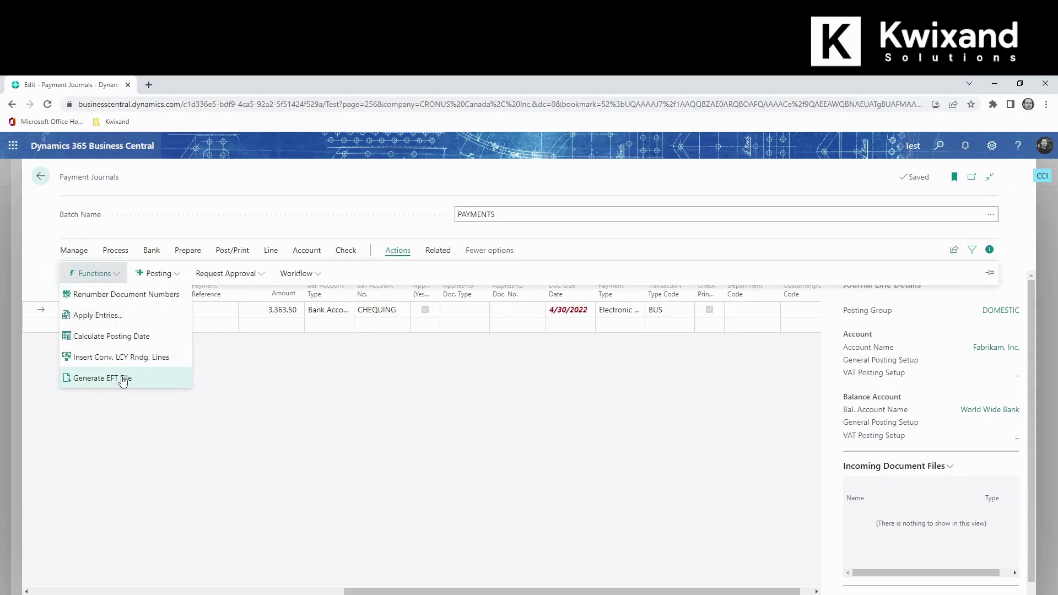
click(103, 378)
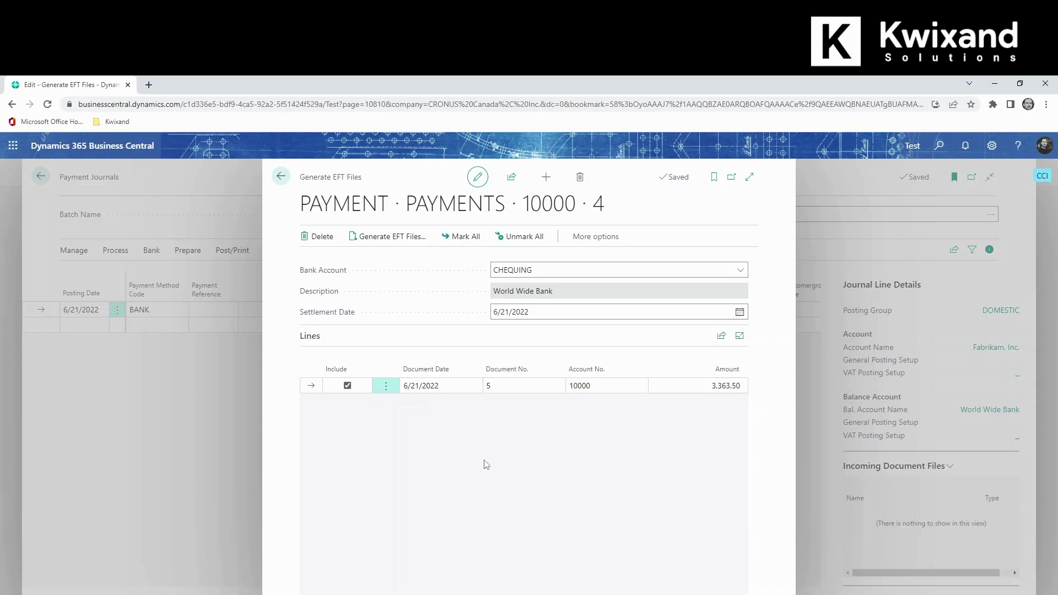
click(395, 238)
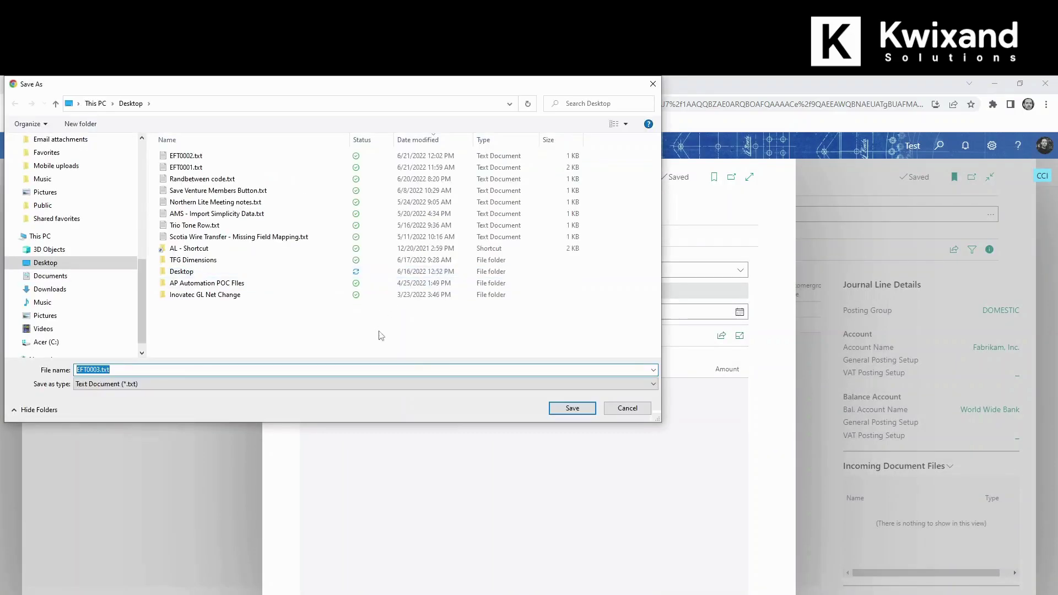
click(574, 410)
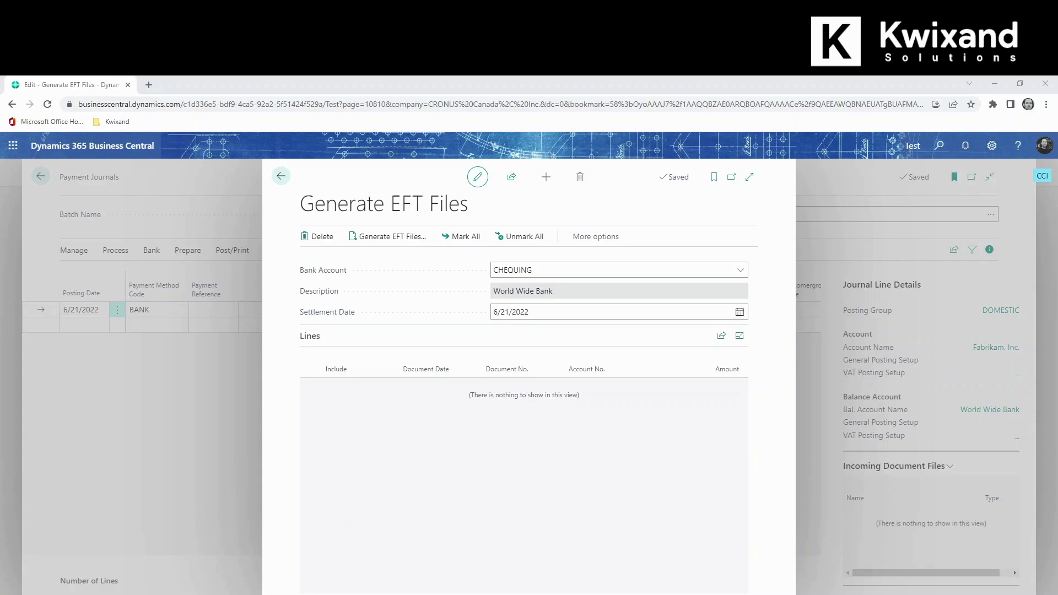
drag(557, 594, 554, 349)
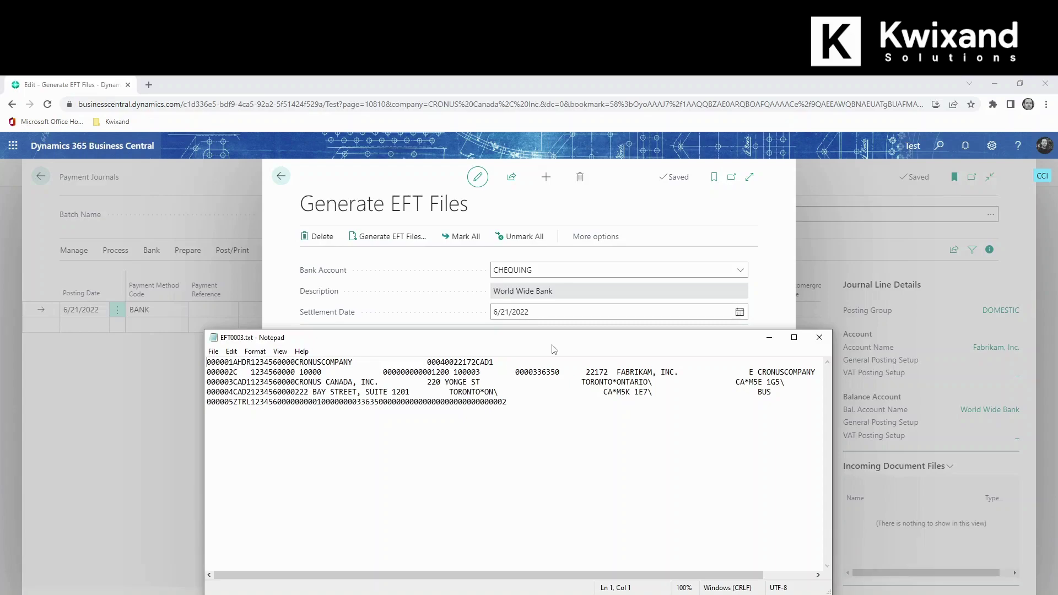
click(819, 337)
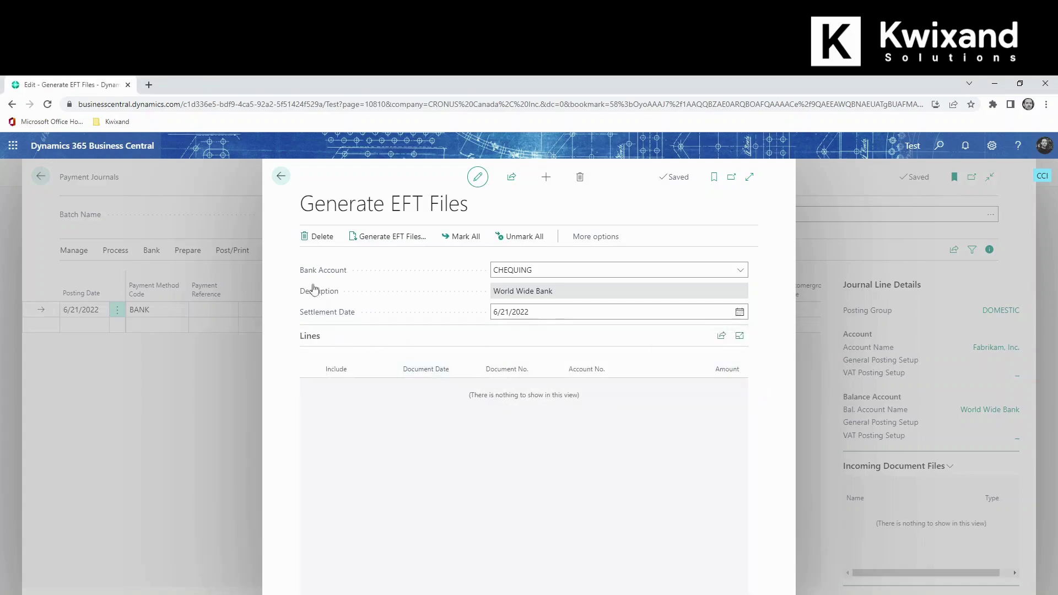
Back in Payment Journals, post the electronic payment line and confirm the success message.
click(280, 176)
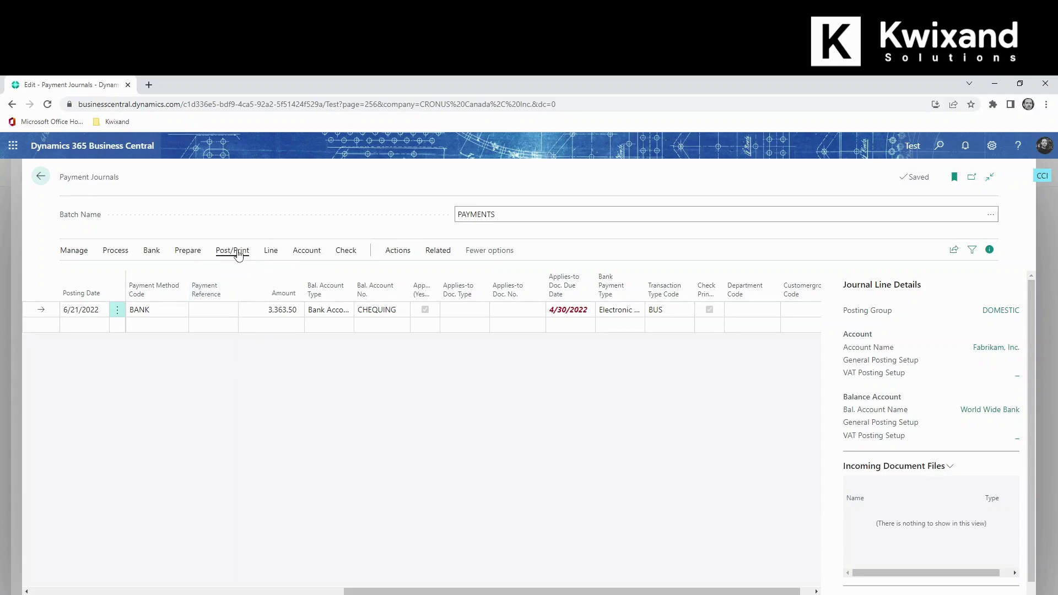
click(238, 253)
click(88, 274)
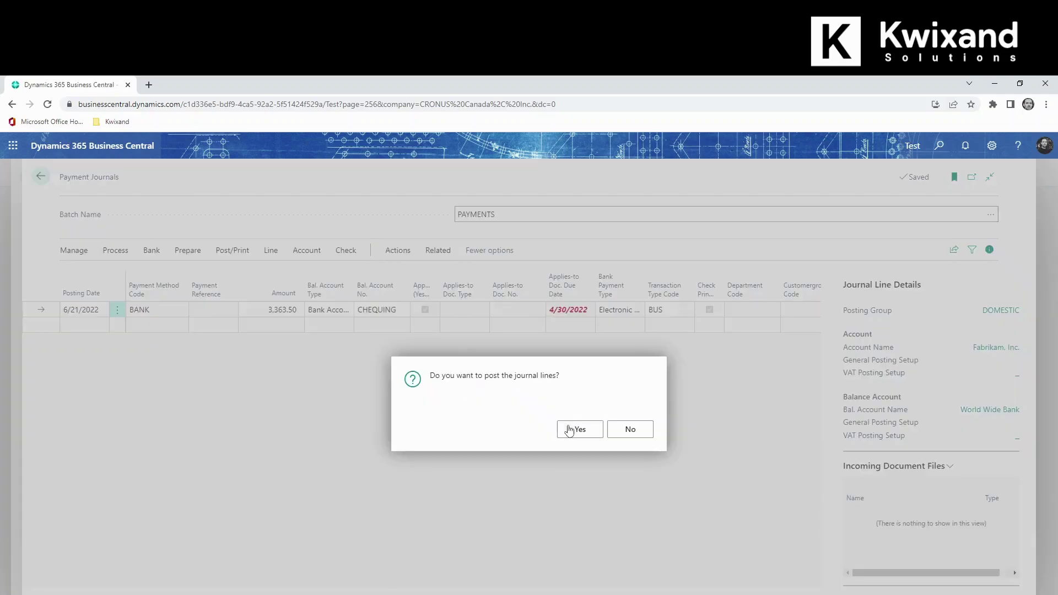
click(570, 430)
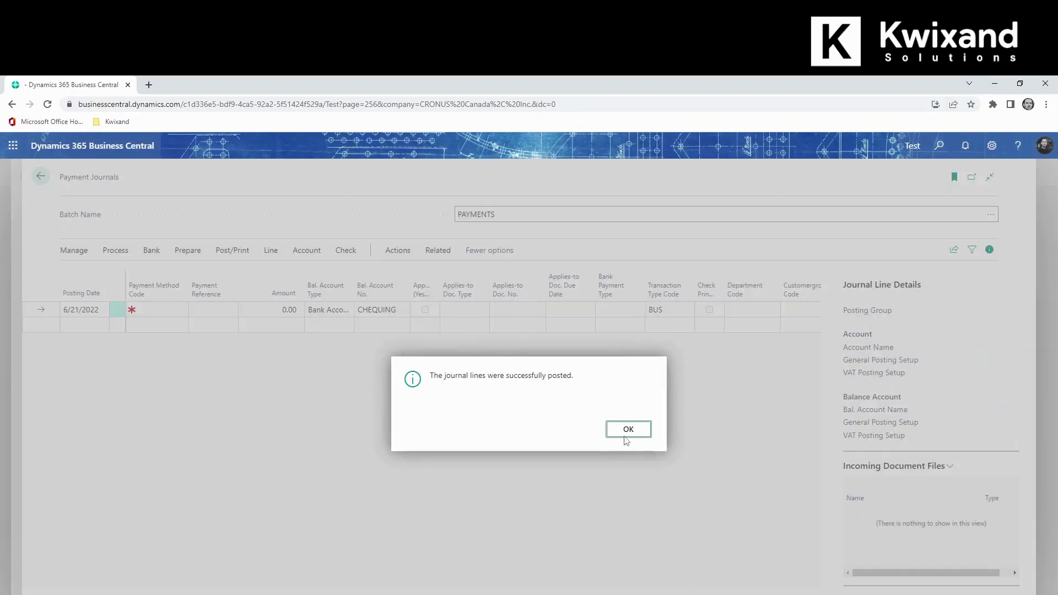
click(631, 435)
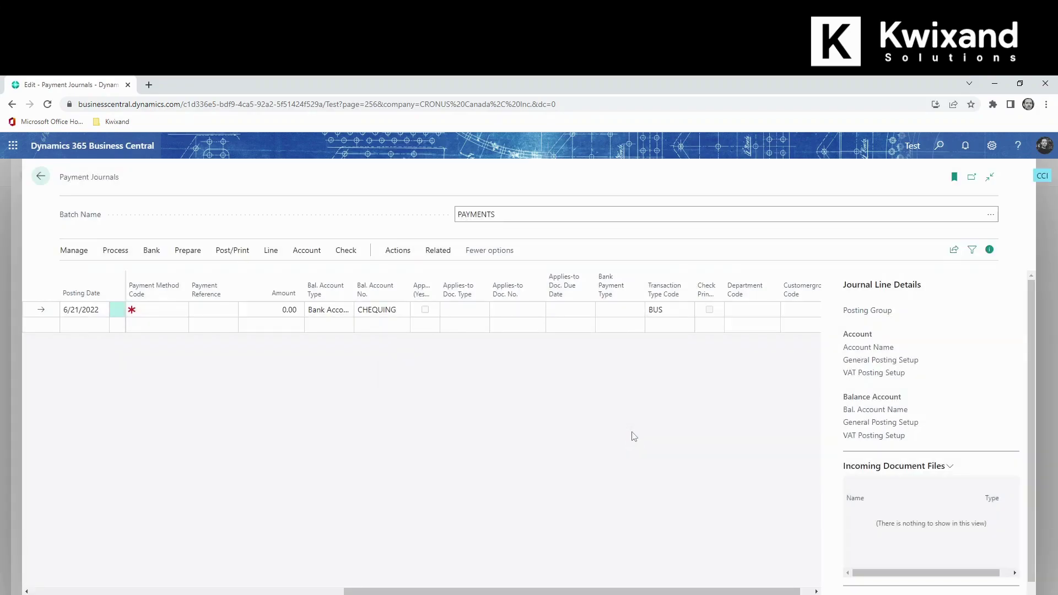